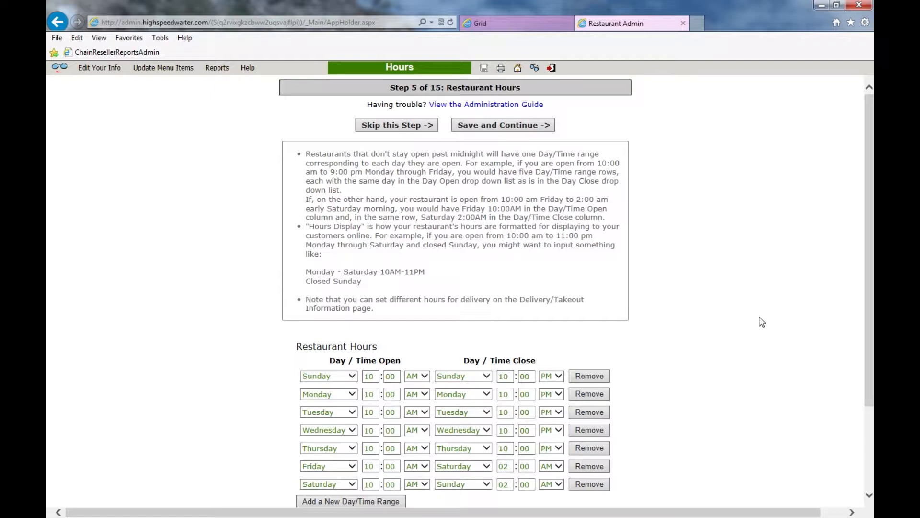
Step: Scroll down to the delivery area and delivery hours options
{"action": "scroll", "coordinate": [762, 321], "scroll_direction": "down", "scroll_amount": 2}
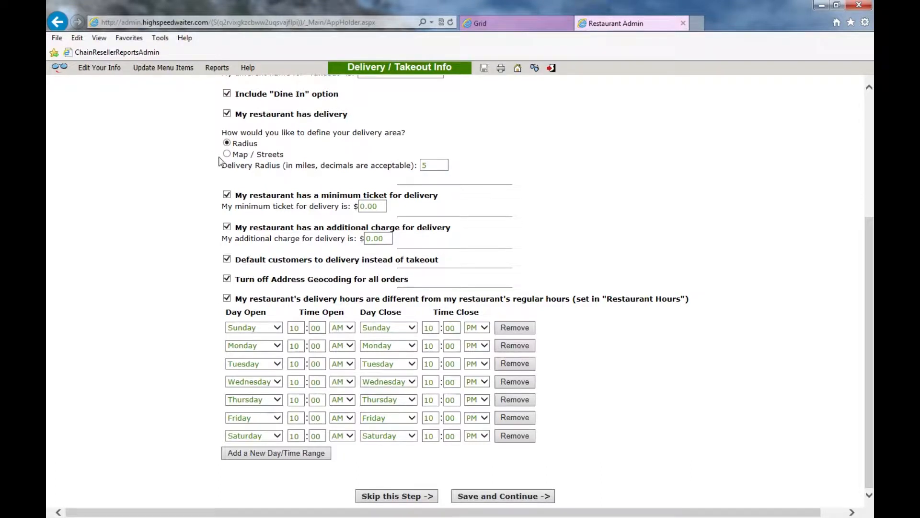
Step: Create a map delivery zone with corners at Sunset/Eastern, Russell/Eastern, Russell/Pecos and Sunset/Pecos
{"action": "left_click", "coordinate": [227, 154]}
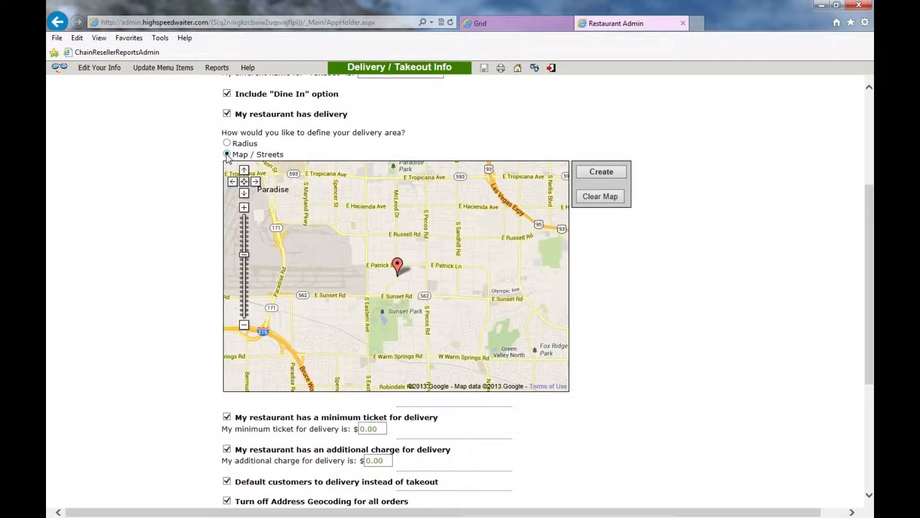
{"action": "left_click", "coordinate": [367, 297]}
{"action": "left_click", "coordinate": [367, 236]}
{"action": "left_click", "coordinate": [428, 235]}
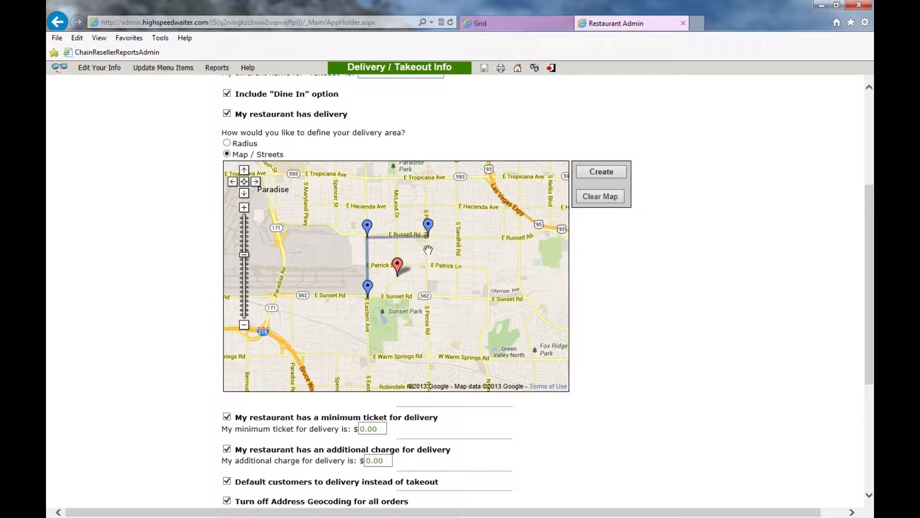
{"action": "left_click", "coordinate": [426, 296]}
{"action": "left_click", "coordinate": [597, 174]}
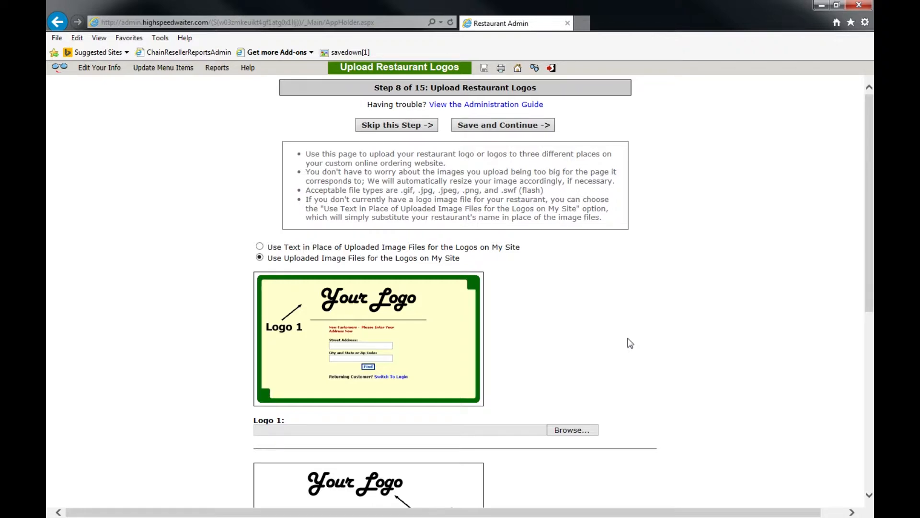
Step: Scroll through the Logo 1–3 previews
{"action": "scroll", "coordinate": [508, 368], "scroll_direction": "down", "scroll_amount": 7}
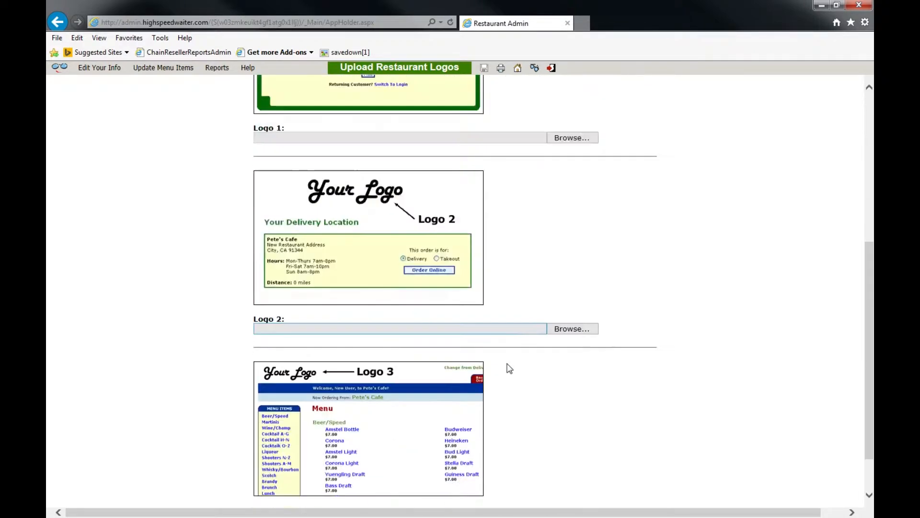
{"action": "scroll", "coordinate": [498, 281], "scroll_direction": "down", "scroll_amount": 1}
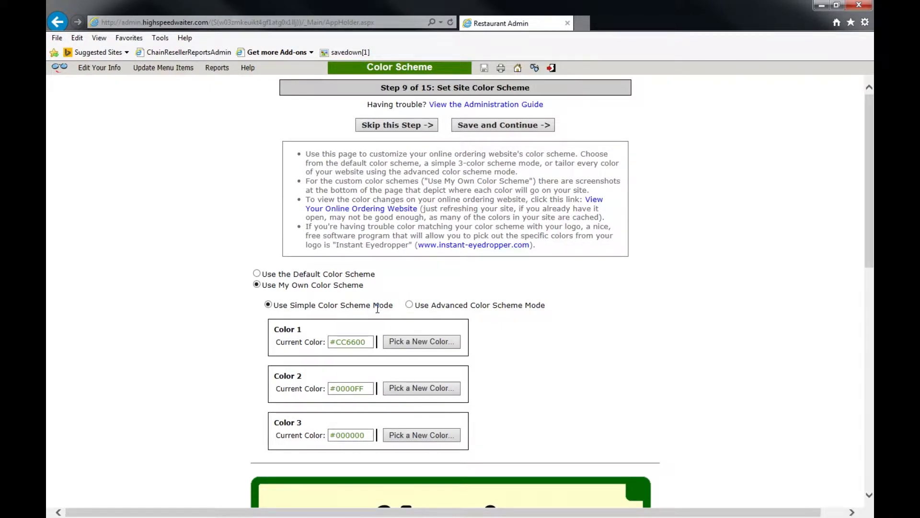
Step: Select Use Advanced Color Scheme Mode and look through the colour boxes
{"action": "left_click", "coordinate": [409, 305]}
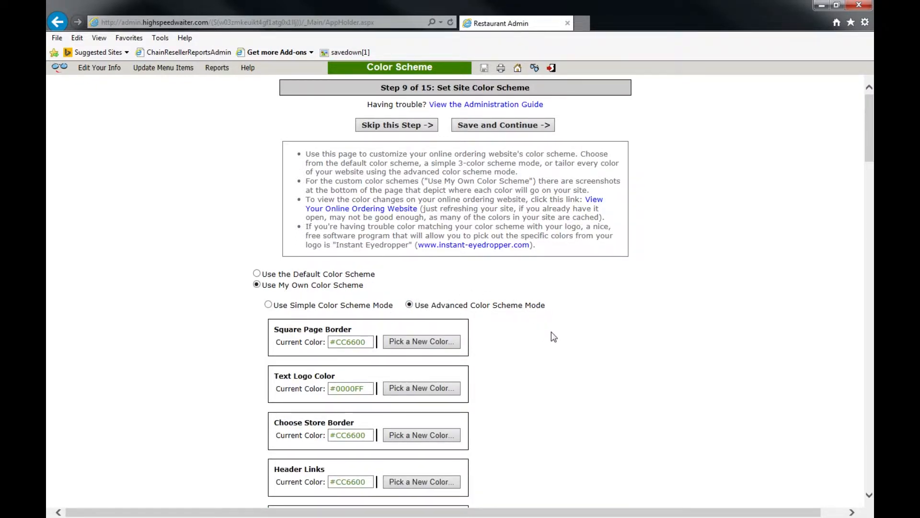
{"action": "scroll", "coordinate": [556, 336], "scroll_direction": "down", "scroll_amount": 5}
{"action": "left_click_drag", "start_coordinate": [869, 182], "coordinate": [850, 438]}
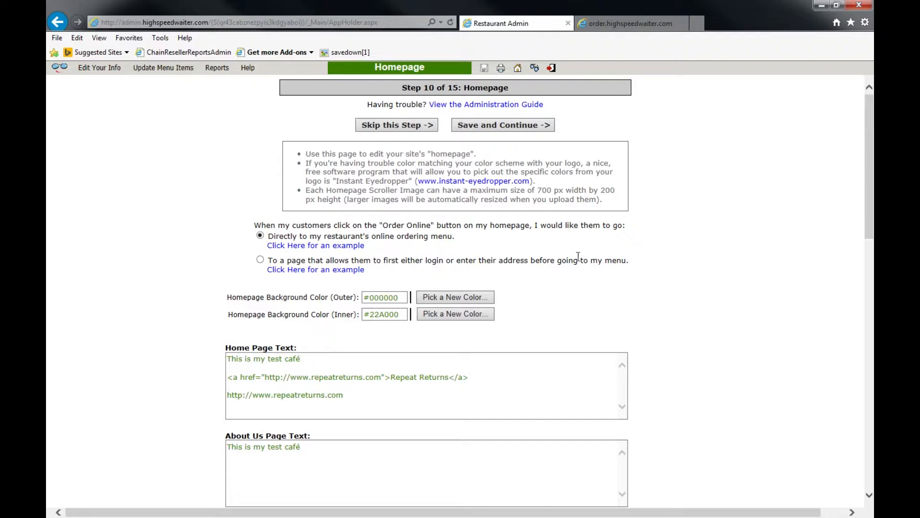
Step: Compare the live online ordering homepage with the homepage settings
{"action": "key", "text": "ctrl+Tab"}
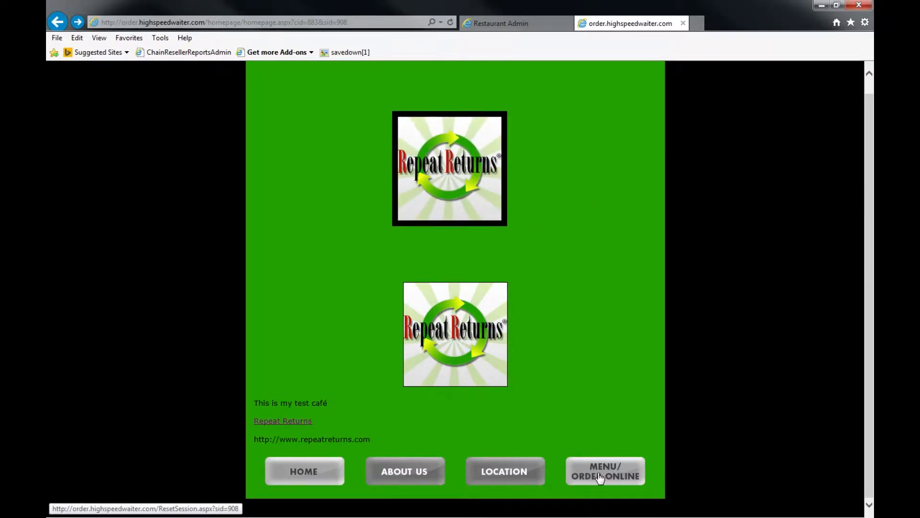
{"action": "left_click", "coordinate": [515, 23]}
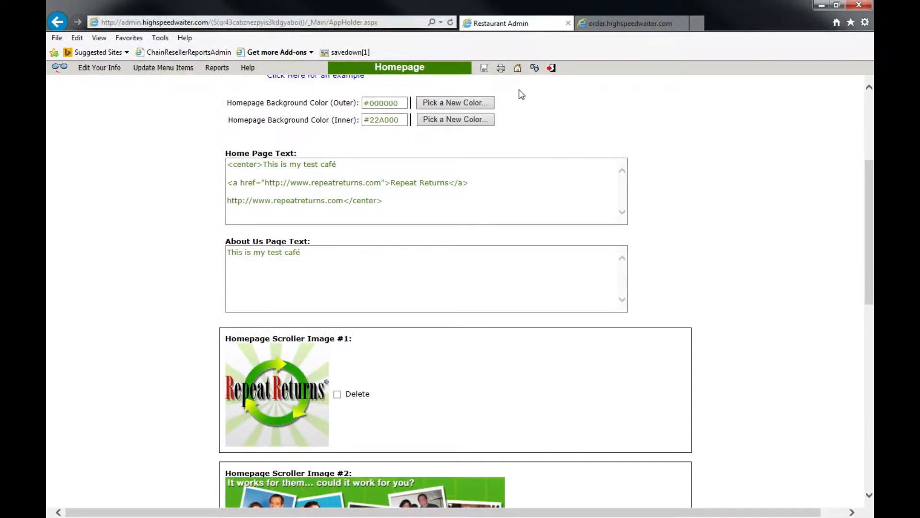
{"action": "left_click", "coordinate": [618, 23]}
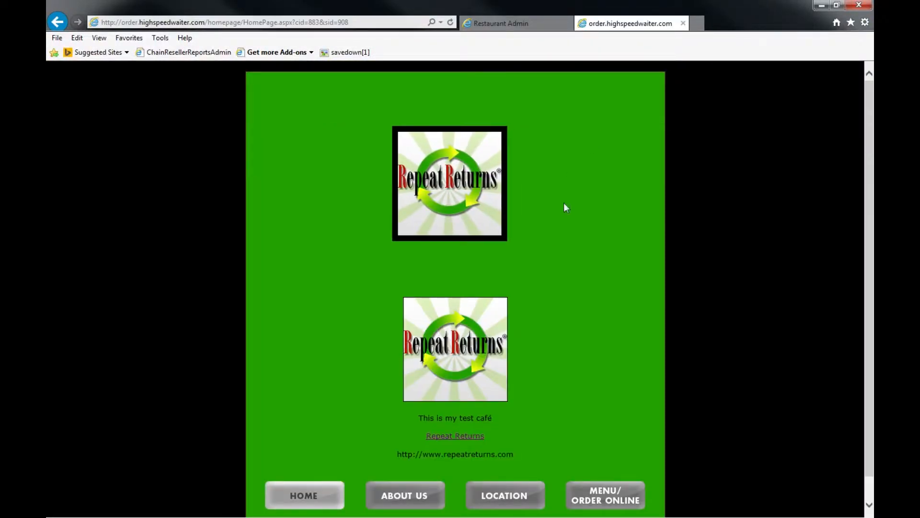
{"action": "key", "text": "ctrl+Tab"}
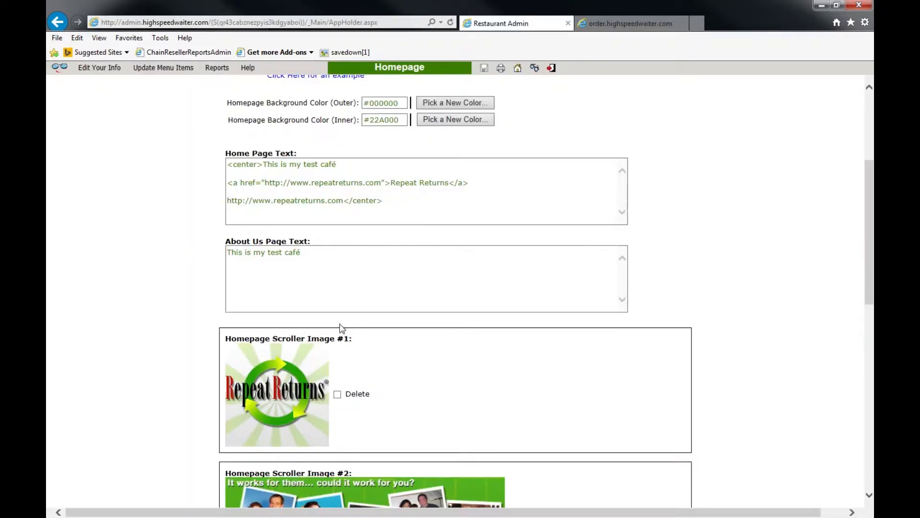
Step: Select the whole Home Page Text and check it appears centred on the live homepage
{"action": "triple_click", "coordinate": [293, 192]}
{"action": "left_click_drag", "start_coordinate": [293, 192], "coordinate": [179, 120]}
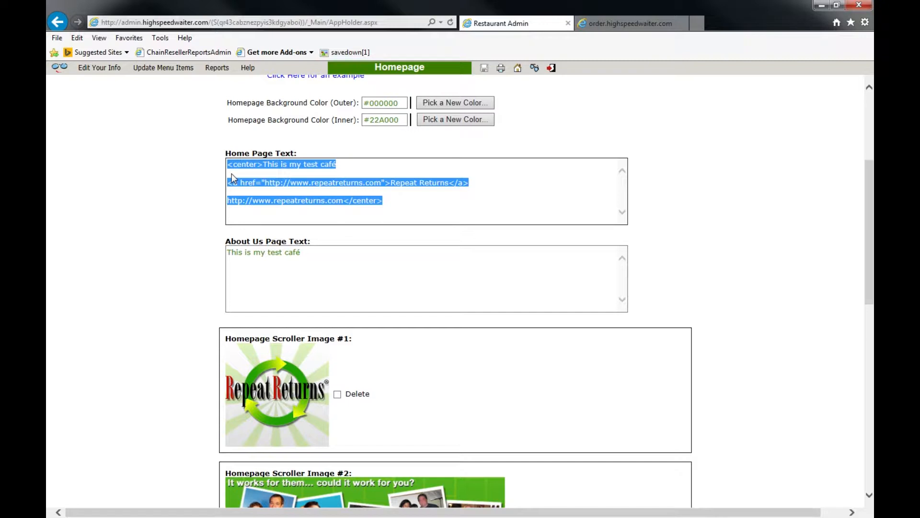
{"action": "key", "text": "ctrl+Tab"}
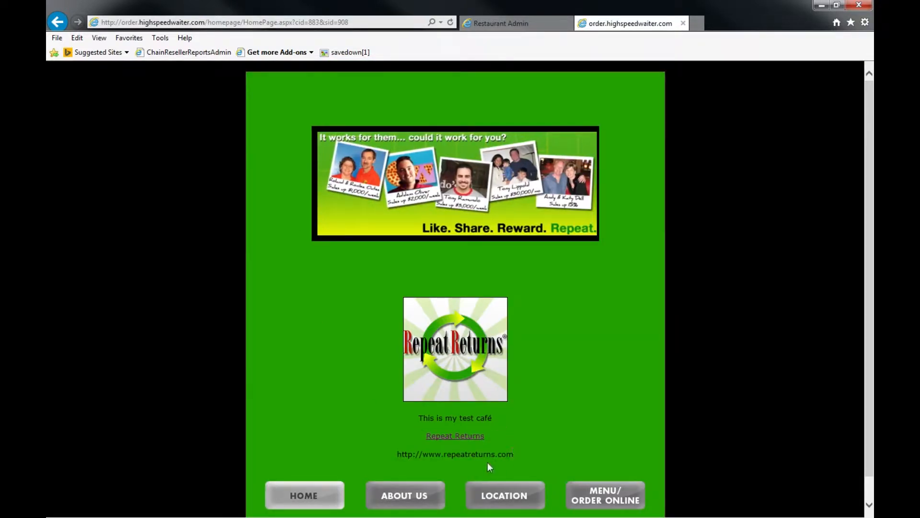
{"action": "key", "text": "ctrl+Tab"}
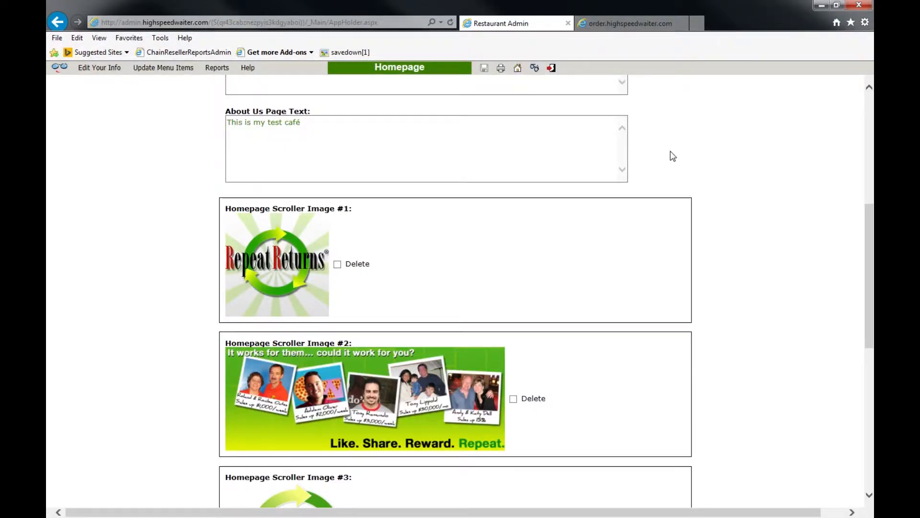
Step: Check the live About Us page, then mark Homepage Scroller Image #3 for deletion
{"action": "key", "text": "ctrl+Tab"}
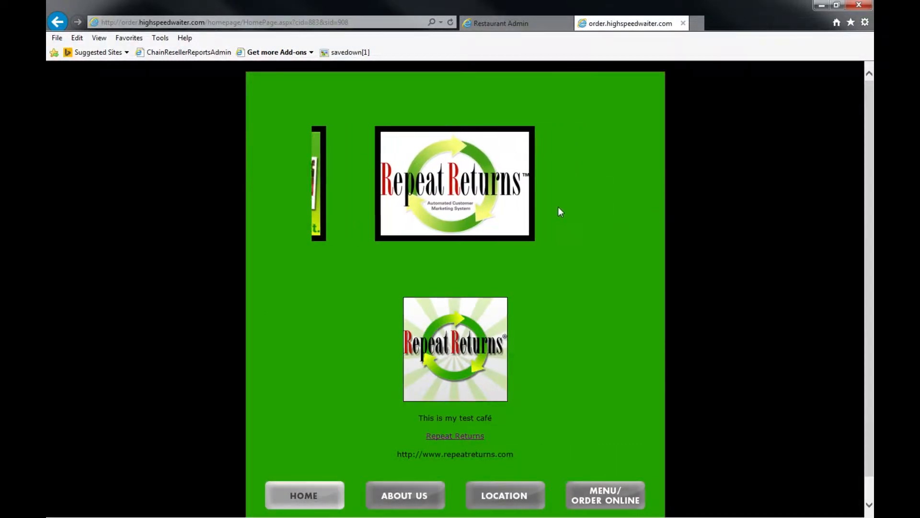
{"action": "key", "text": "ctrl+Tab"}
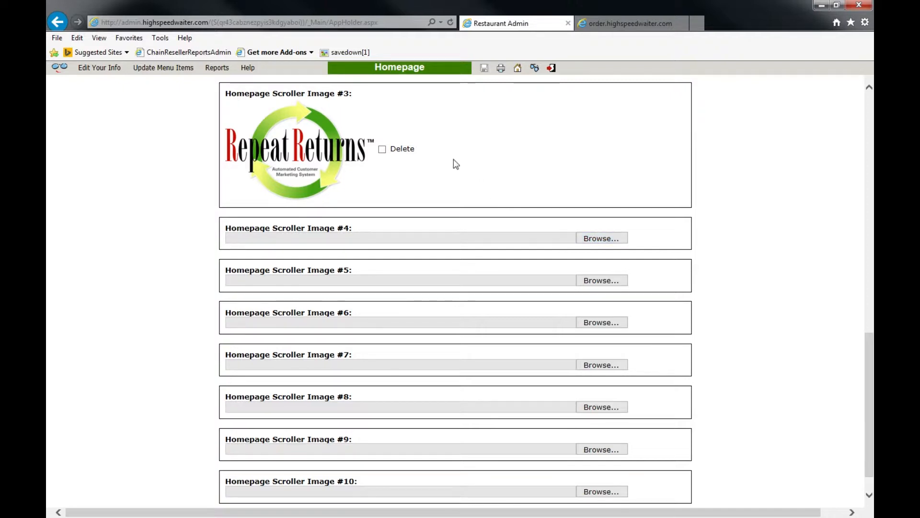
{"action": "left_click", "coordinate": [383, 151]}
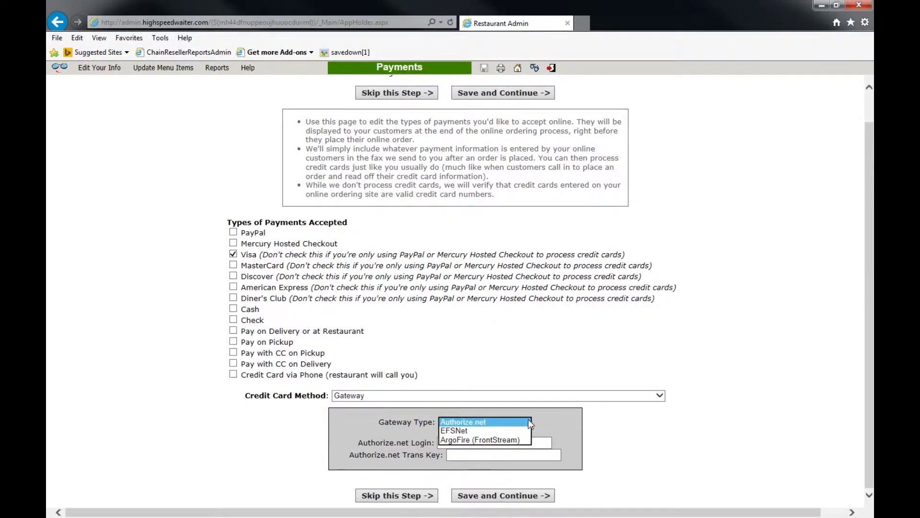
Step: Change the Gateway Type from EFSNet to ArgoFire (FrontStream)
{"action": "left_click", "coordinate": [511, 430]}
{"action": "left_click", "coordinate": [510, 422]}
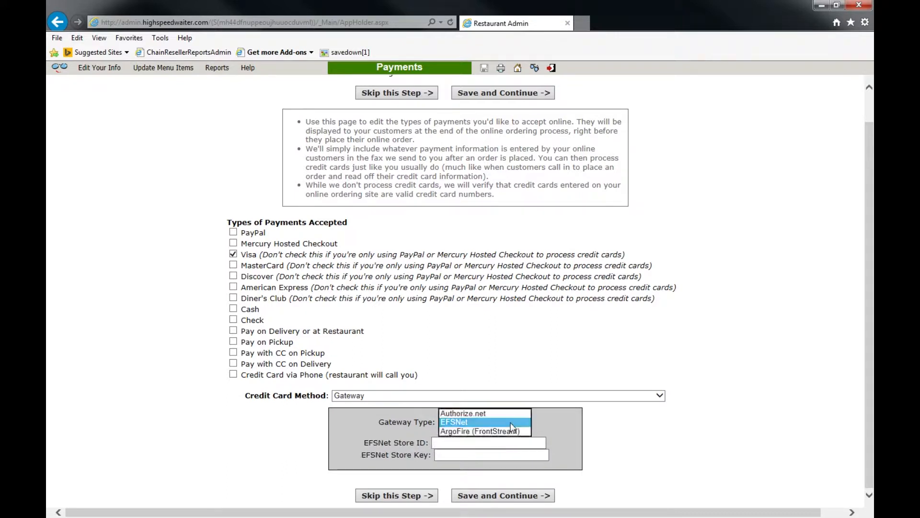
{"action": "left_click", "coordinate": [501, 437]}
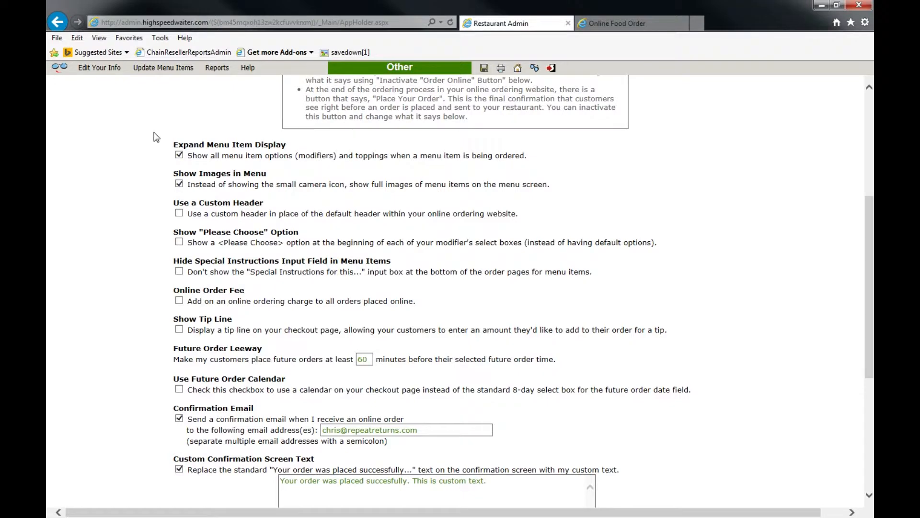
Step: Compare the live burger order page with Other settings and try the Use a Custom Header option
{"action": "key", "text": "ctrl+Tab"}
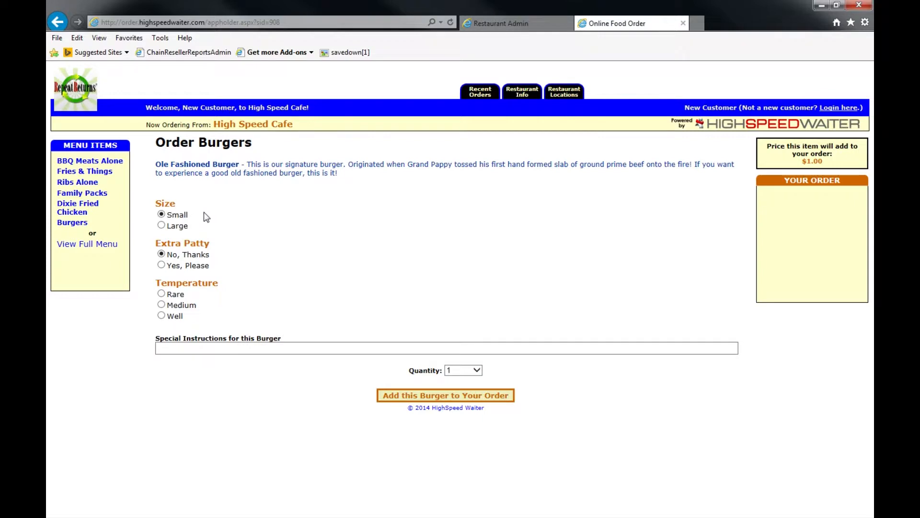
{"action": "key", "text": "ctrl+Tab"}
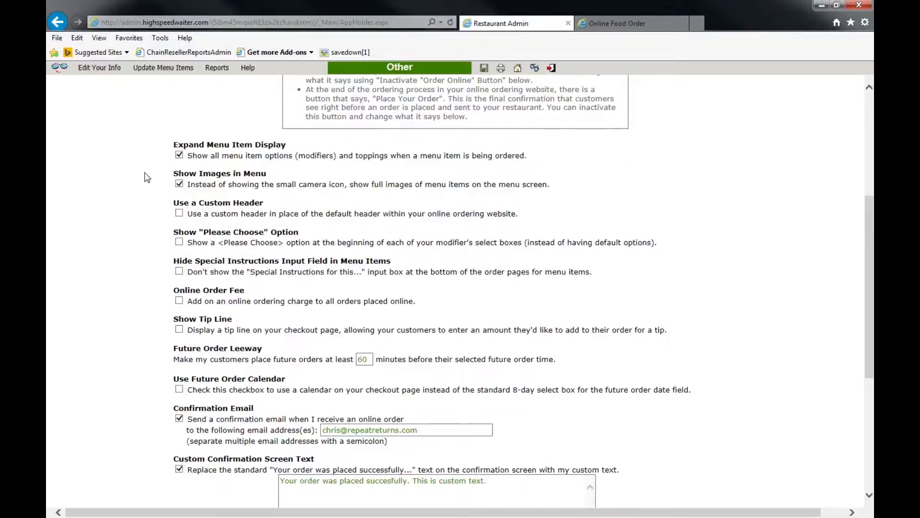
{"action": "key", "text": "ctrl+Tab"}
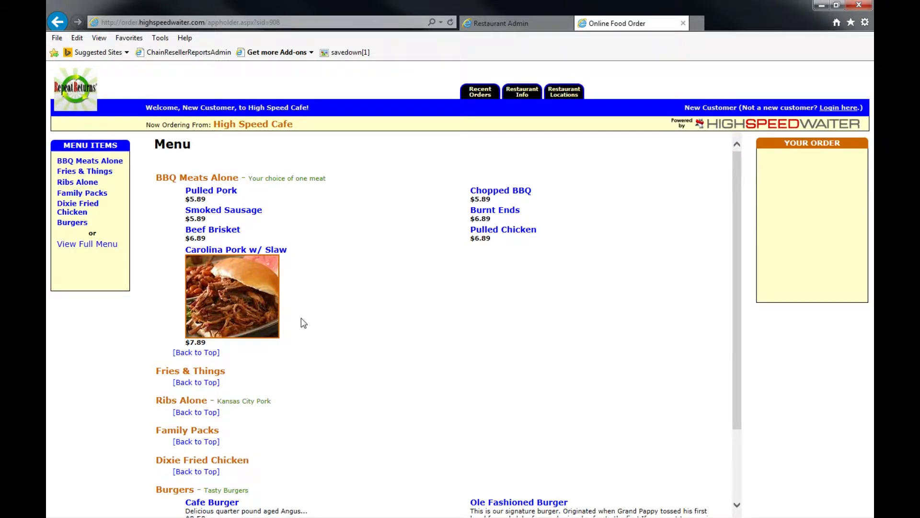
{"action": "key", "text": "ctrl+Tab"}
{"action": "left_click", "coordinate": [180, 213]}
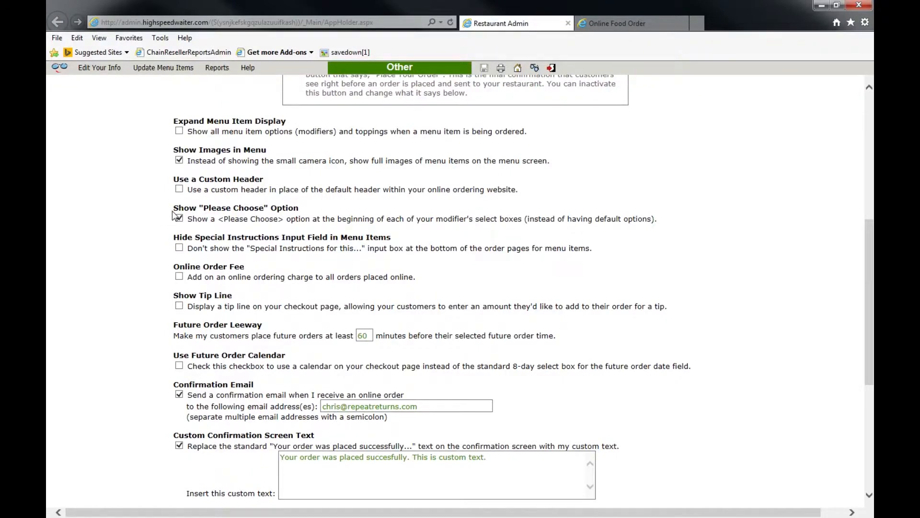
Step: Preview the online menu, leave the Online Order Fee unchecked, and scroll to the checkout options
{"action": "key", "text": "ctrl+Tab"}
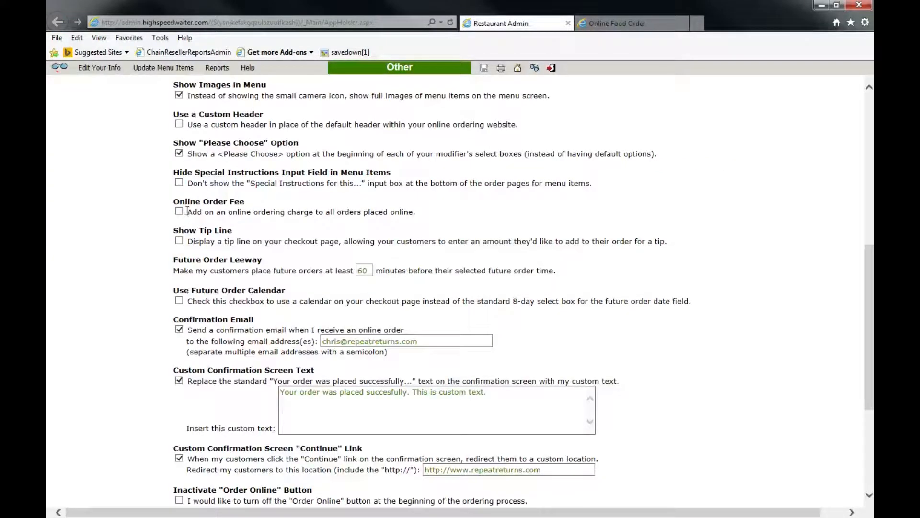
{"action": "left_click", "coordinate": [180, 211]}
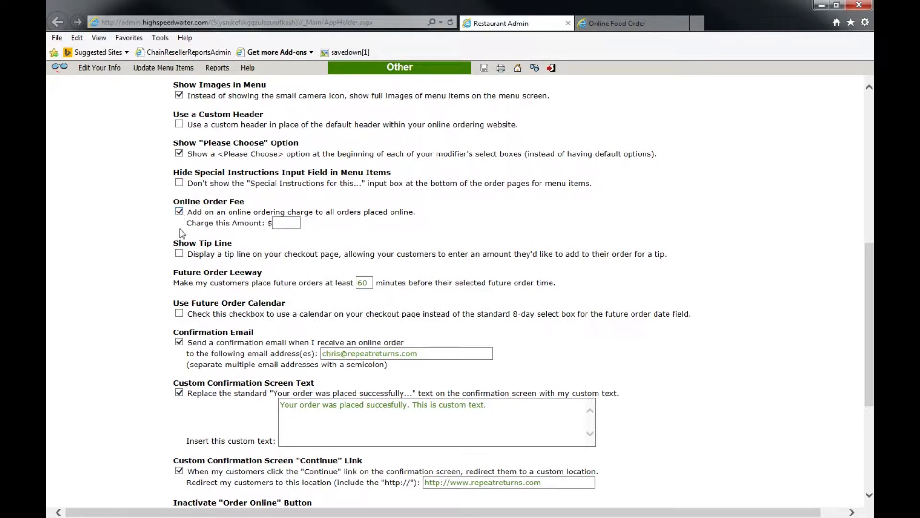
{"action": "left_click", "coordinate": [180, 254]}
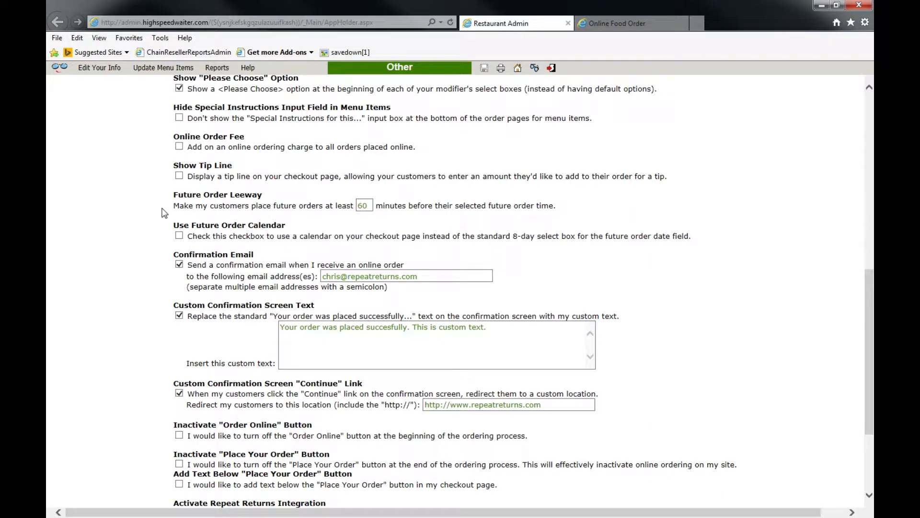
{"action": "scroll", "coordinate": [164, 213], "scroll_direction": "down", "scroll_amount": 1}
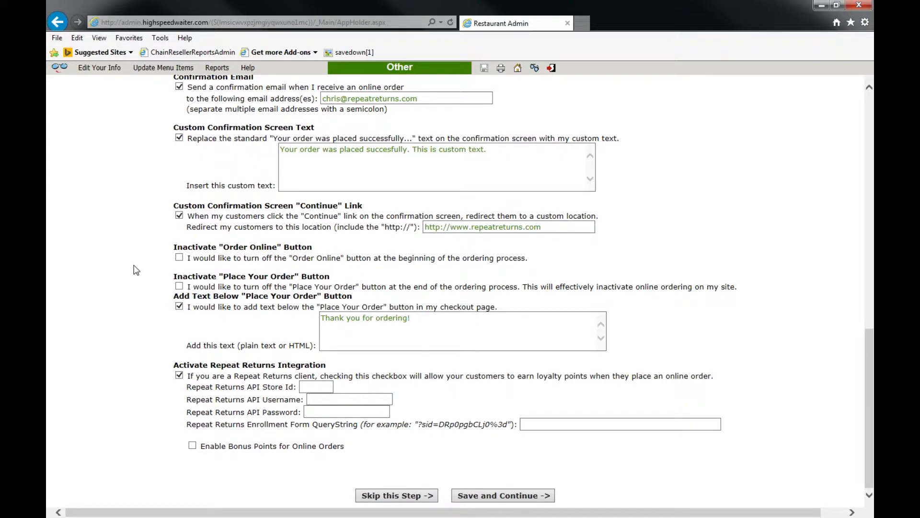
Step: Toggle both Inactivate 'Order Online' and 'Place Your Order' checkboxes on, then back off
{"action": "left_click", "coordinate": [179, 258]}
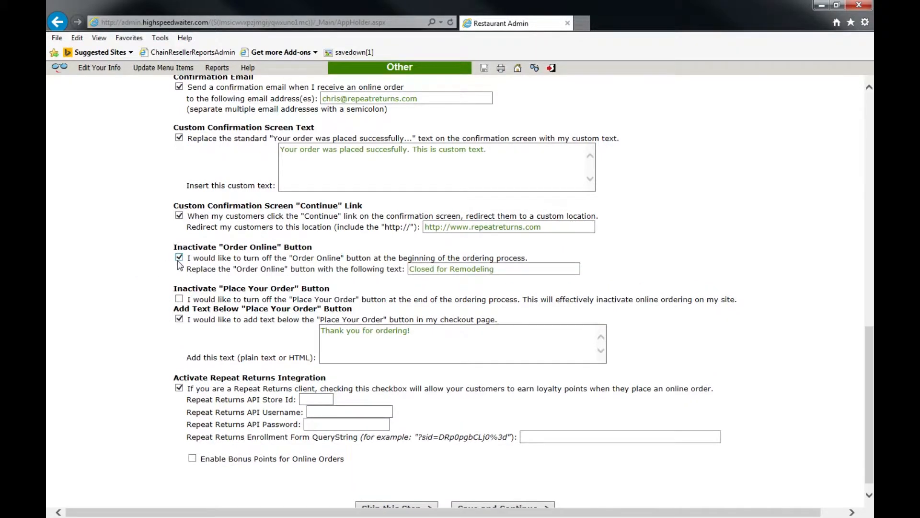
{"action": "left_click", "coordinate": [179, 259]}
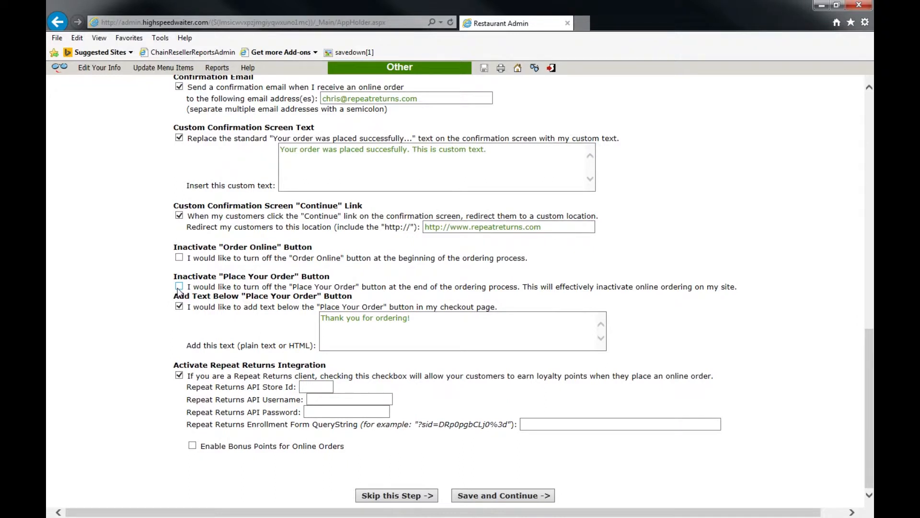
{"action": "left_click", "coordinate": [179, 287]}
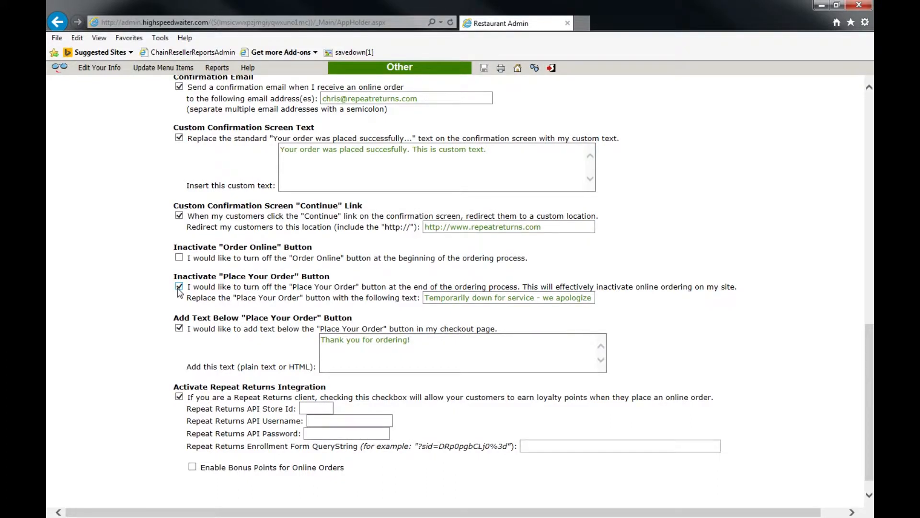
{"action": "left_click", "coordinate": [179, 287]}
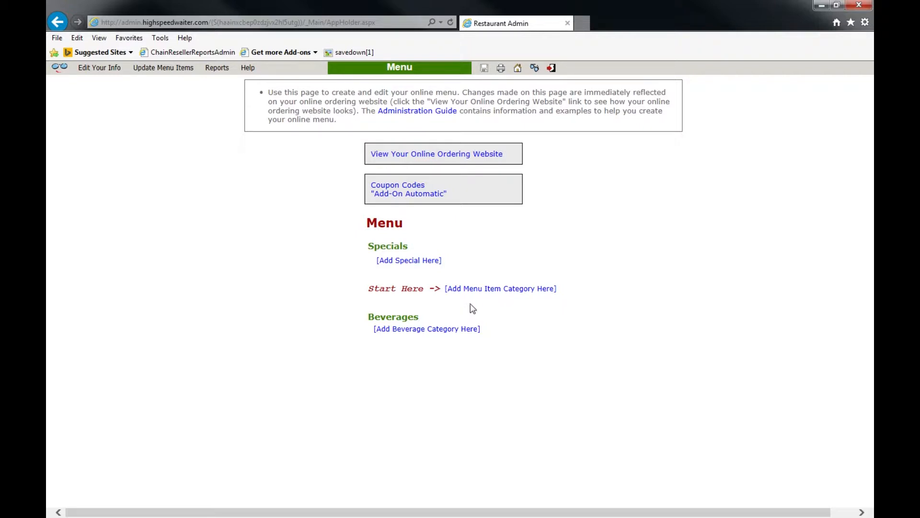
Step: Create a new menu item category named 'Burgers'
{"action": "left_click", "coordinate": [500, 289]}
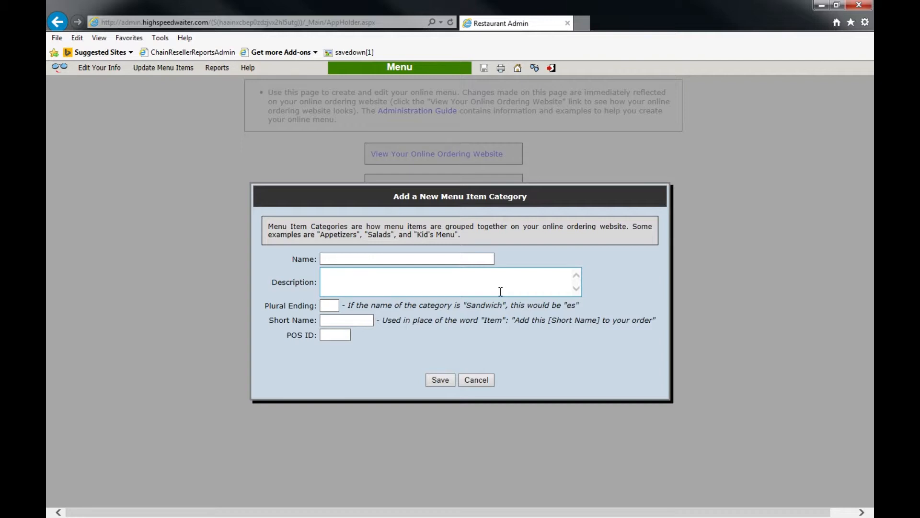
{"action": "left_click", "coordinate": [432, 260]}
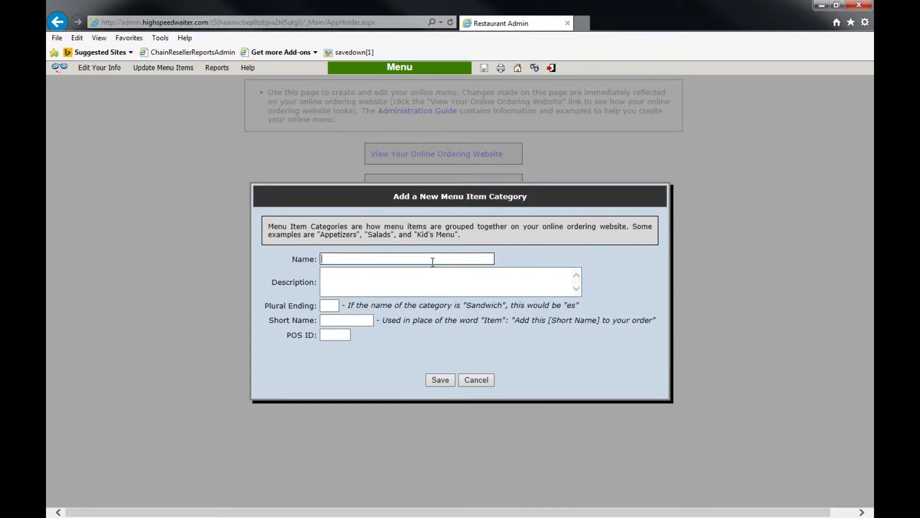
{"action": "type", "text": "Burgers"}
{"action": "left_click", "coordinate": [361, 320]}
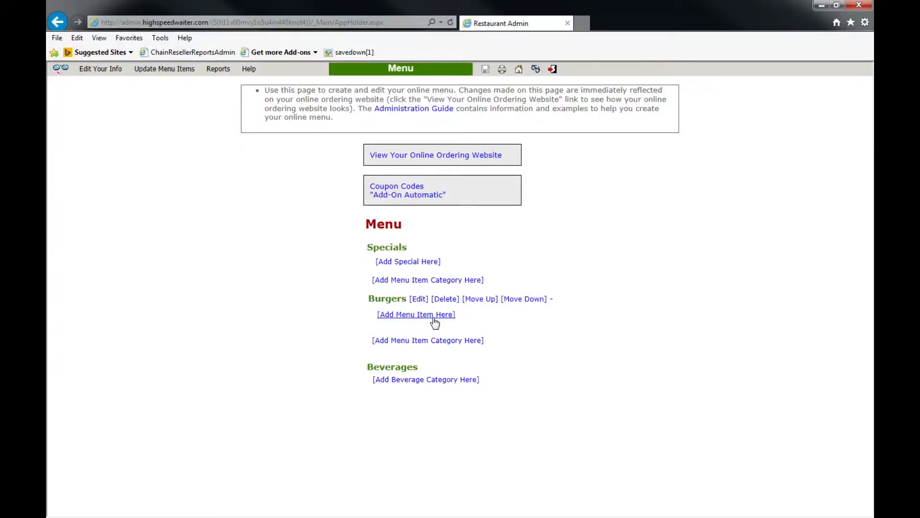
Step: Add a Burgers item 'Cheeseburger' described 'Your choice of cheese.' at $2.99, then add a modifier
{"action": "left_click", "coordinate": [434, 322]}
{"action": "left_click", "coordinate": [386, 265]}
{"action": "left_click", "coordinate": [413, 289]}
{"action": "left_click", "coordinate": [392, 315]}
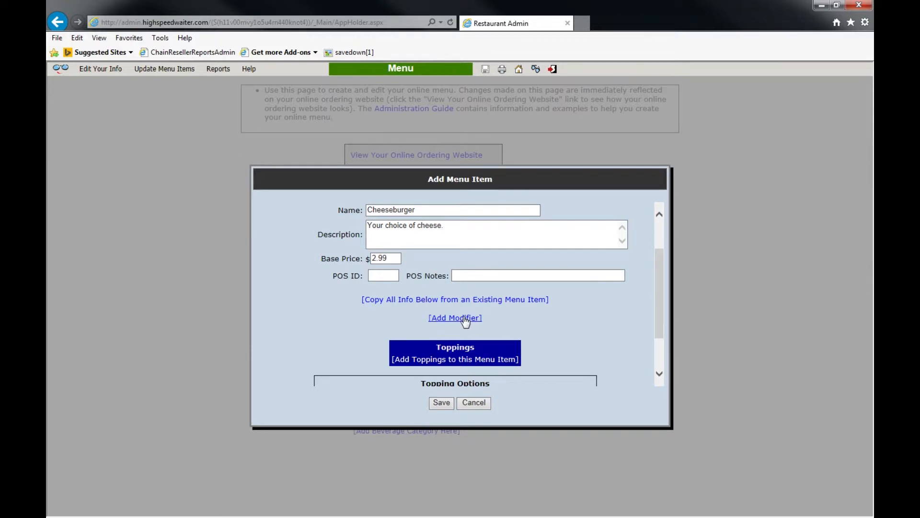
{"action": "left_click", "coordinate": [464, 318]}
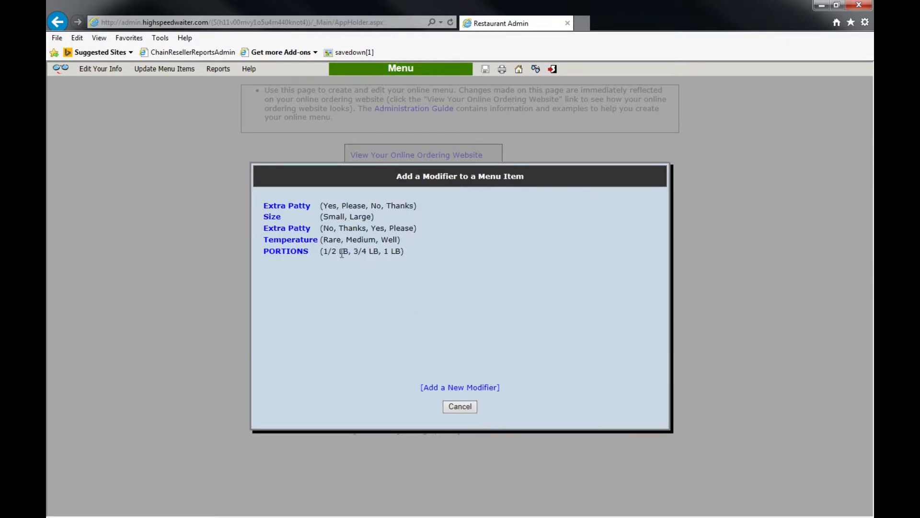
Step: Create a new modifier 'Burger Size' using Option #1, where prices depend on the selection
{"action": "left_click", "coordinate": [454, 388]}
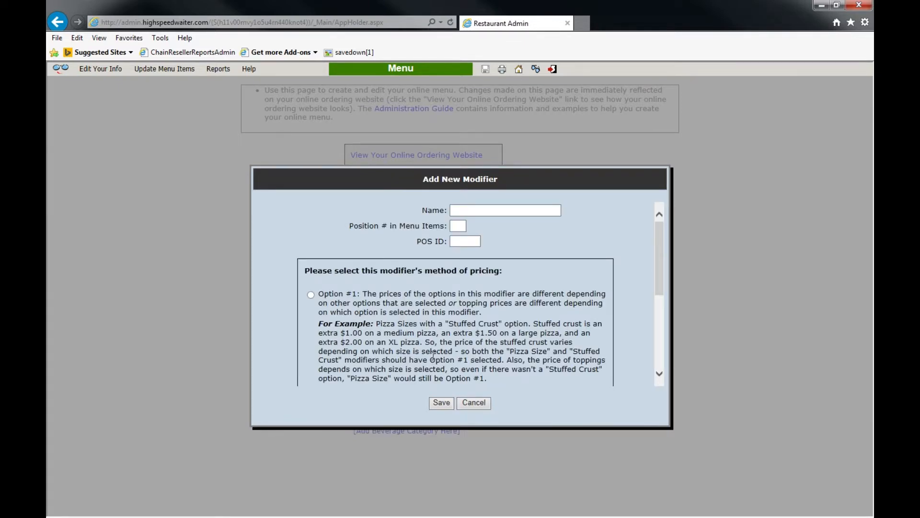
{"action": "scroll", "coordinate": [433, 355], "scroll_direction": "down", "scroll_amount": 2}
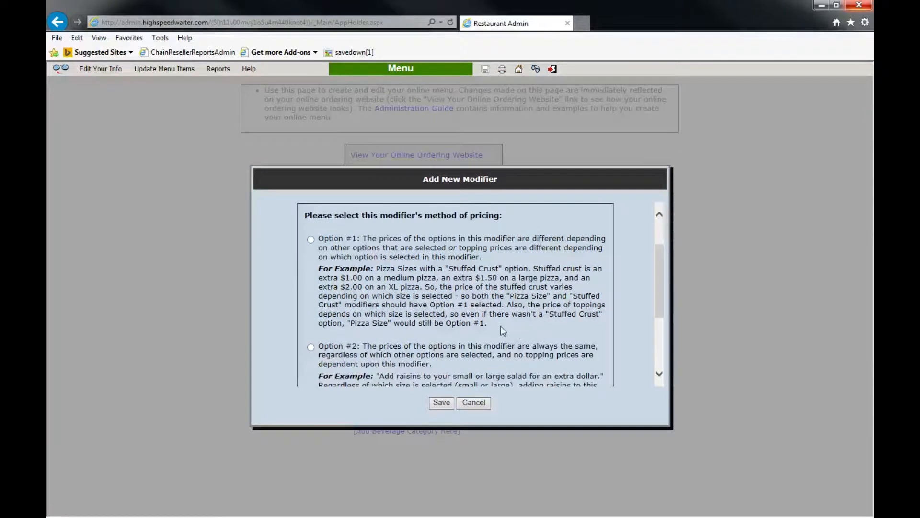
{"action": "left_click", "coordinate": [310, 240]}
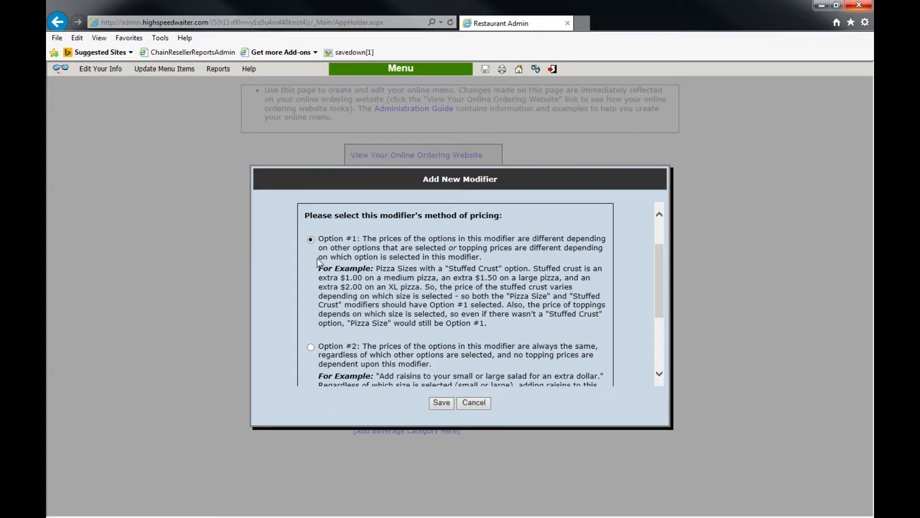
{"action": "left_click", "coordinate": [310, 239]}
{"action": "scroll", "coordinate": [517, 336], "scroll_direction": "down", "scroll_amount": 2}
{"action": "left_click", "coordinate": [311, 264]}
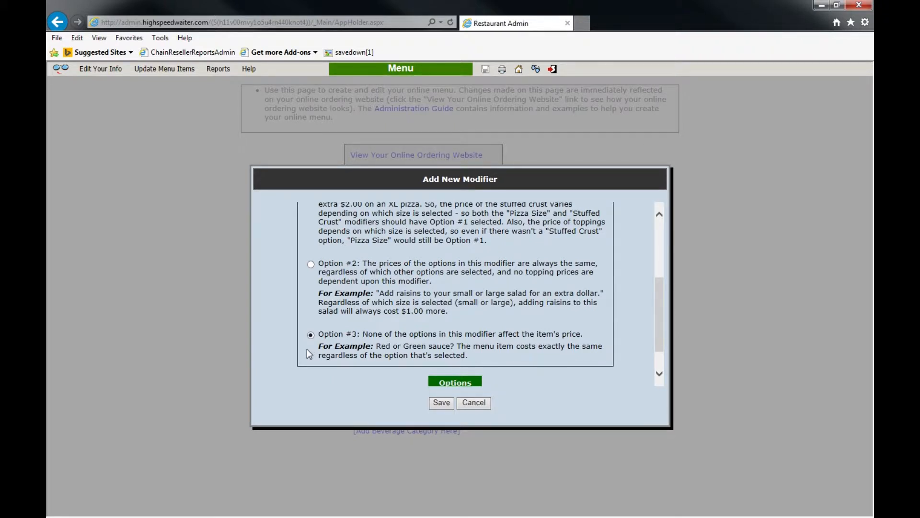
{"action": "left_click", "coordinate": [310, 263]}
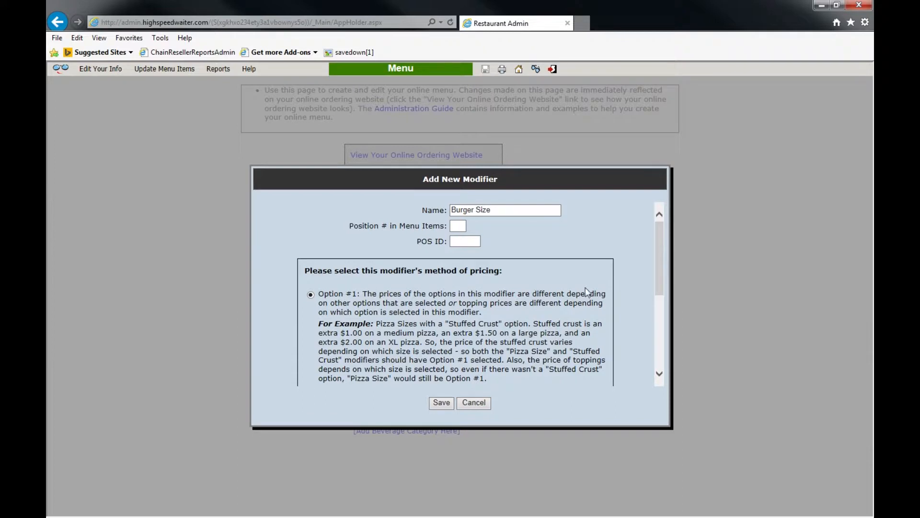
Step: Add Single, Double and Triple options to the Burger Size modifier and save it
{"action": "left_click_drag", "start_coordinate": [661, 246], "coordinate": [658, 318]}
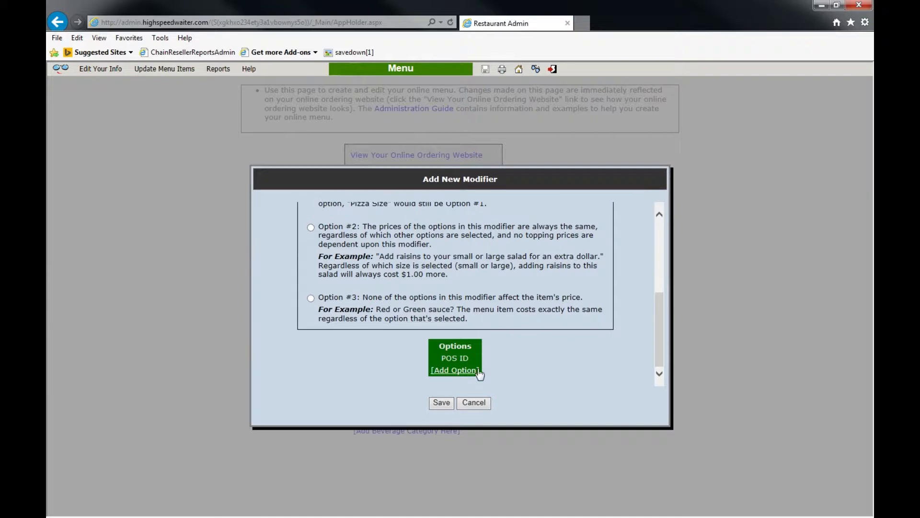
{"action": "left_click", "coordinate": [460, 372]}
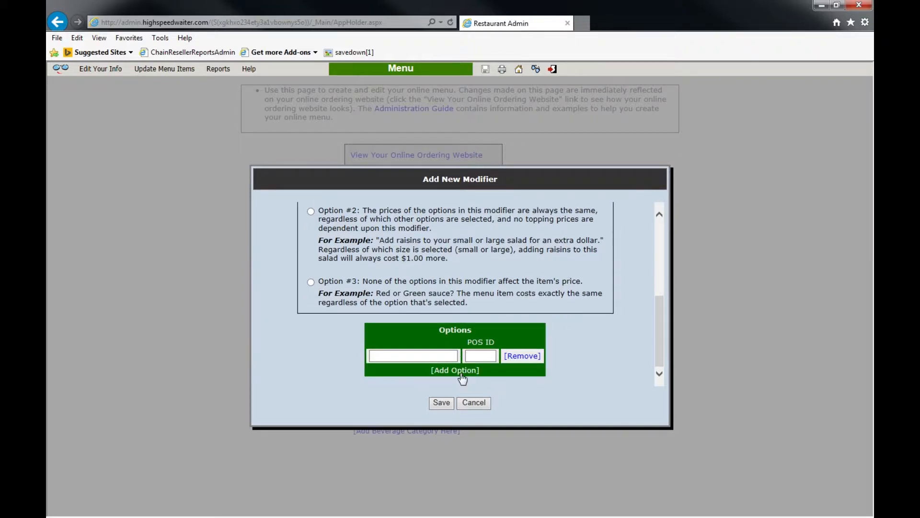
{"action": "left_click", "coordinate": [461, 377]}
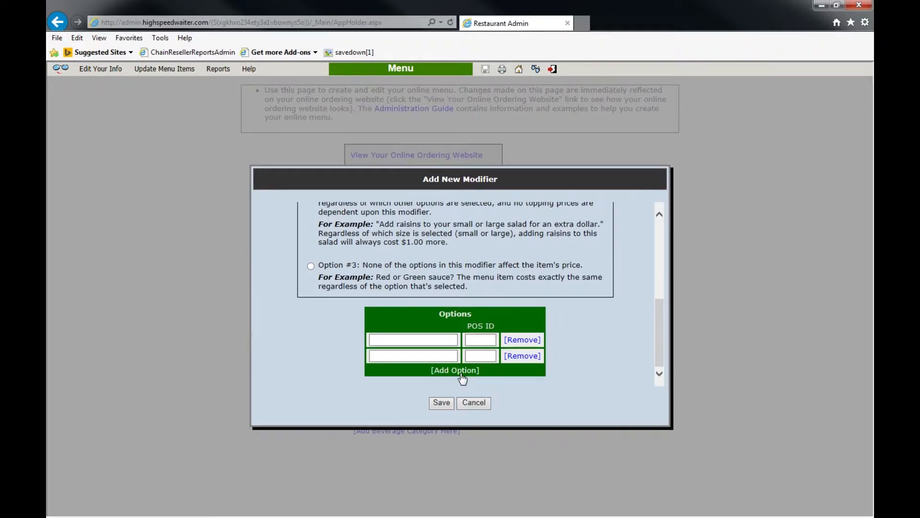
{"action": "left_click", "coordinate": [460, 373]}
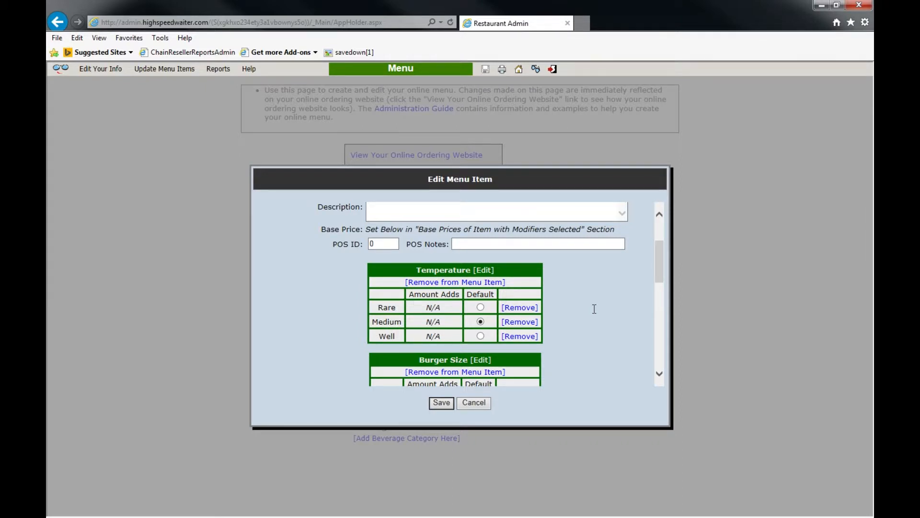
Step: Set the cheeseburger base prices to 4.99 Single, 5.99 Double and 6.99 Triple
{"action": "scroll", "coordinate": [594, 309], "scroll_direction": "down", "scroll_amount": 3}
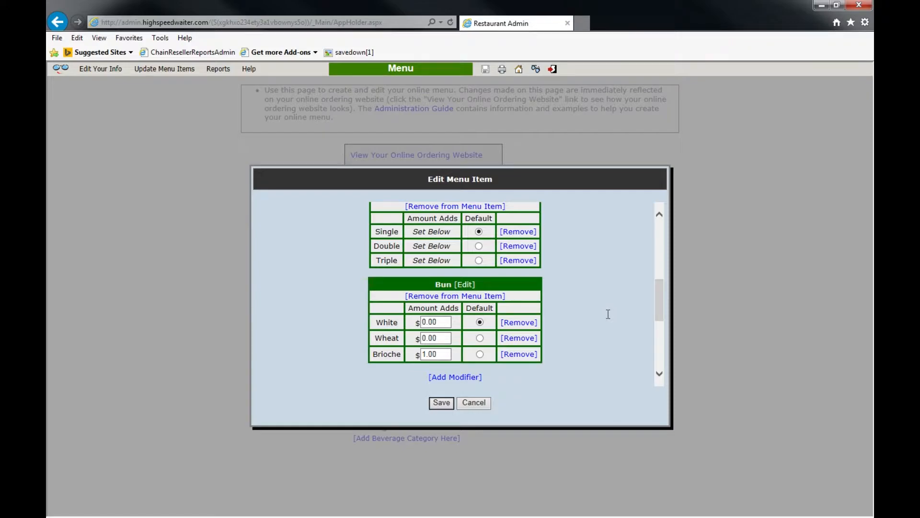
{"action": "scroll", "coordinate": [598, 305], "scroll_direction": "up", "scroll_amount": 1}
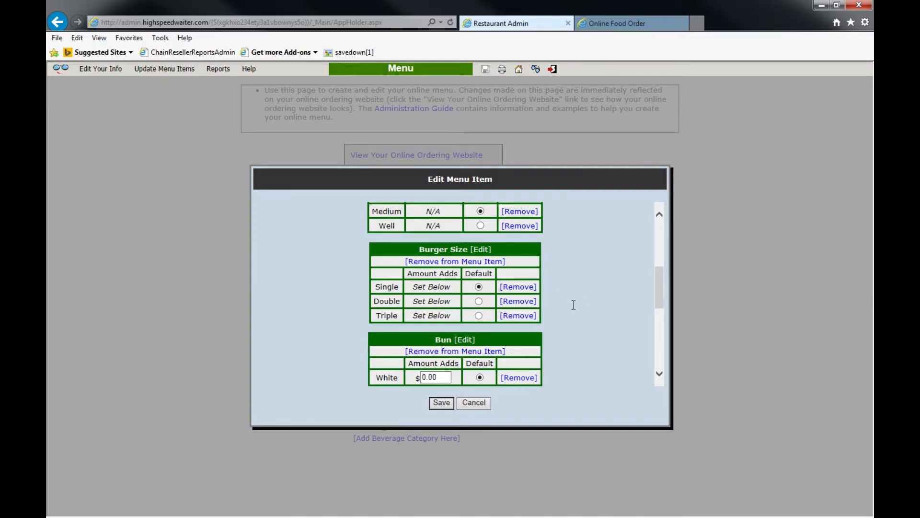
{"action": "scroll", "coordinate": [573, 305], "scroll_direction": "down", "scroll_amount": 2}
{"action": "scroll", "coordinate": [574, 305], "scroll_direction": "down", "scroll_amount": 2}
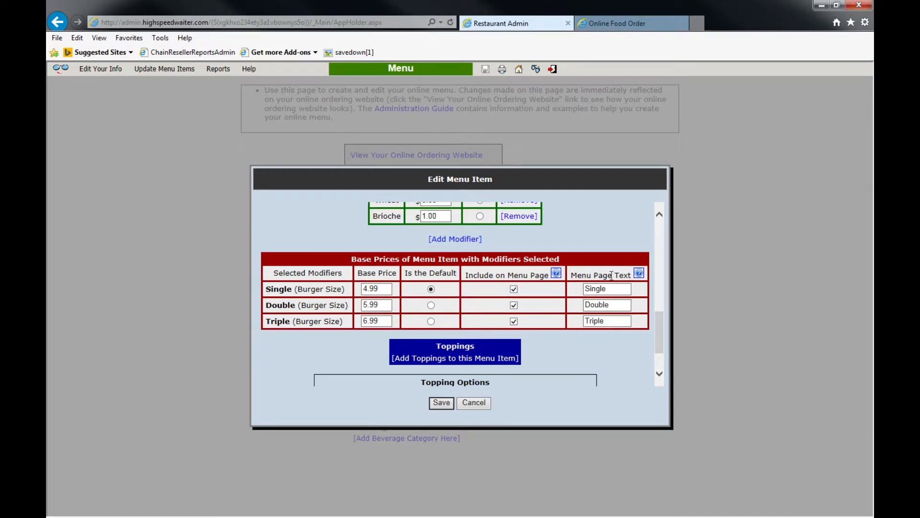
{"action": "left_click", "coordinate": [612, 22]}
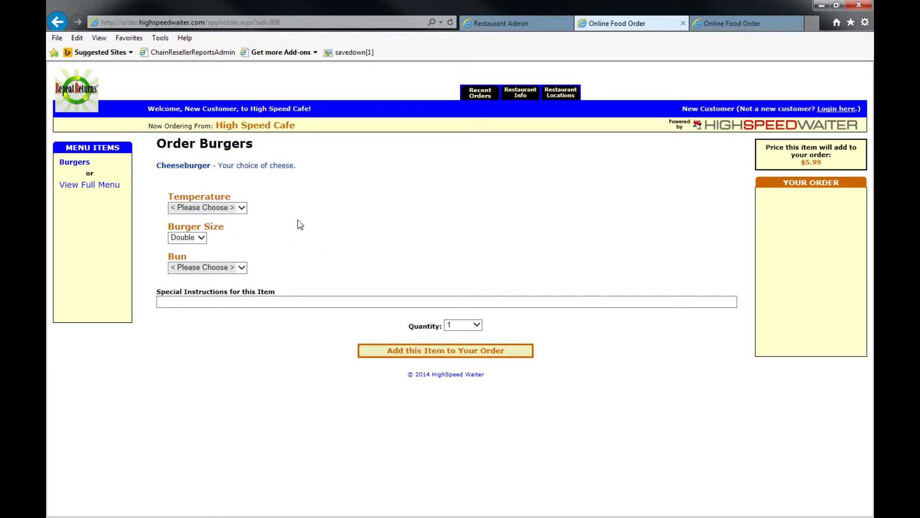
{"action": "key", "text": "ctrl+shift+Tab"}
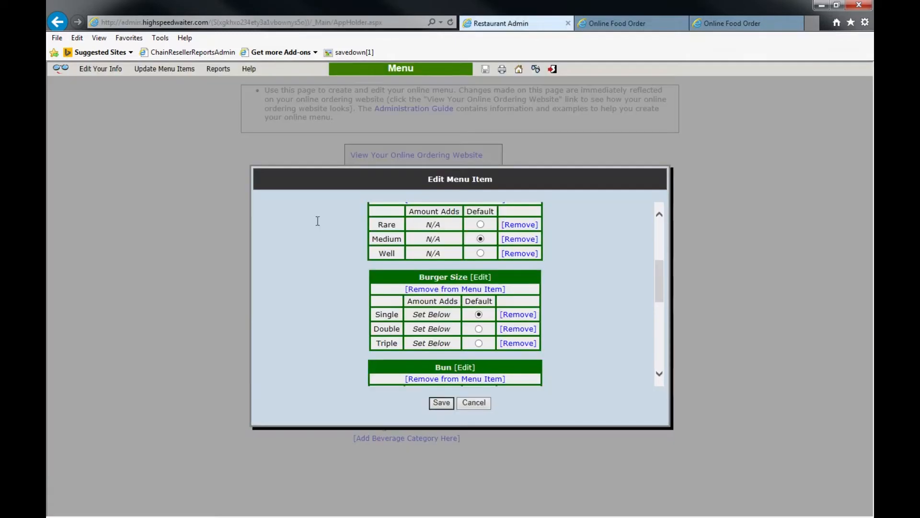
Step: Change the Burger Size modifier's Position # in Menu Items from 0 to 1 and save
{"action": "left_click", "coordinate": [480, 277]}
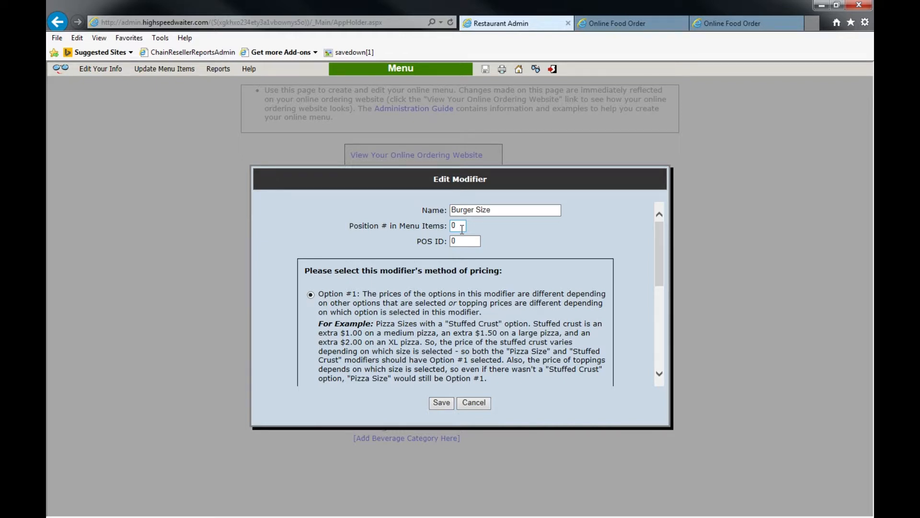
{"action": "left_click_drag", "start_coordinate": [462, 229], "coordinate": [452, 229]}
{"action": "key", "text": "BackSpace"}
{"action": "left_click", "coordinate": [441, 402]}
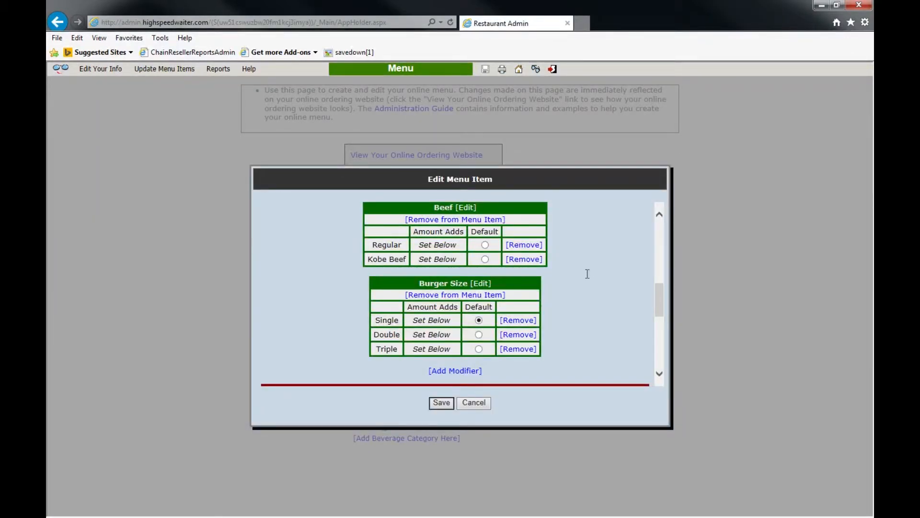
Step: Review the cheeseburger's size and beef base-price table and edit the Triple Kobe Beef price
{"action": "scroll", "coordinate": [542, 324], "scroll_direction": "down", "scroll_amount": 5}
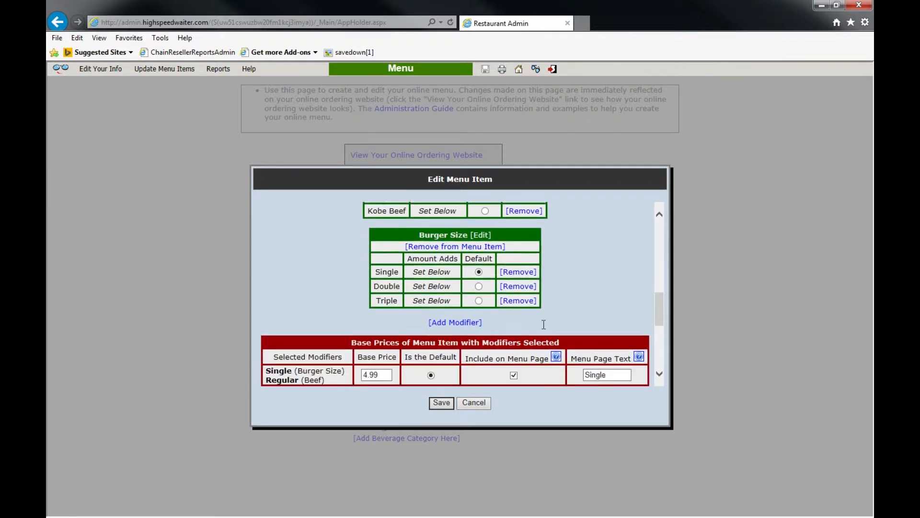
{"action": "scroll", "coordinate": [546, 331], "scroll_direction": "up", "scroll_amount": 1}
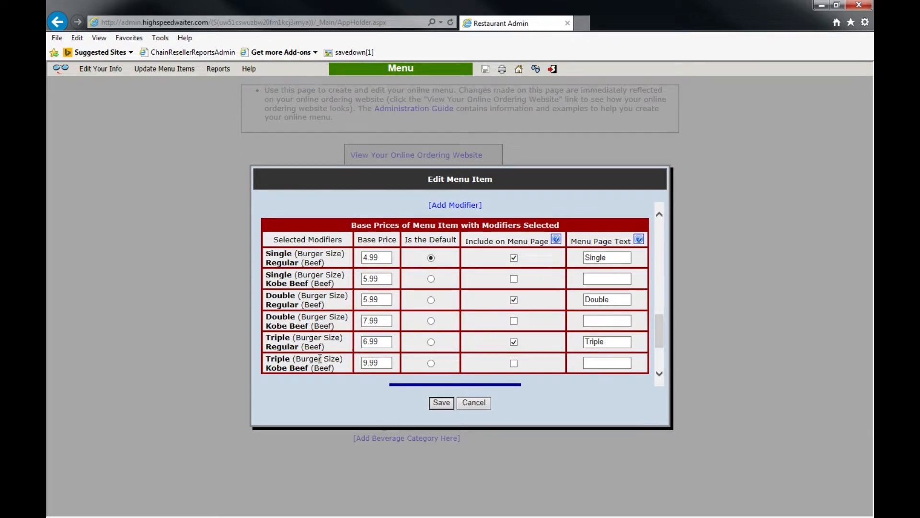
{"action": "left_click", "coordinate": [380, 364]}
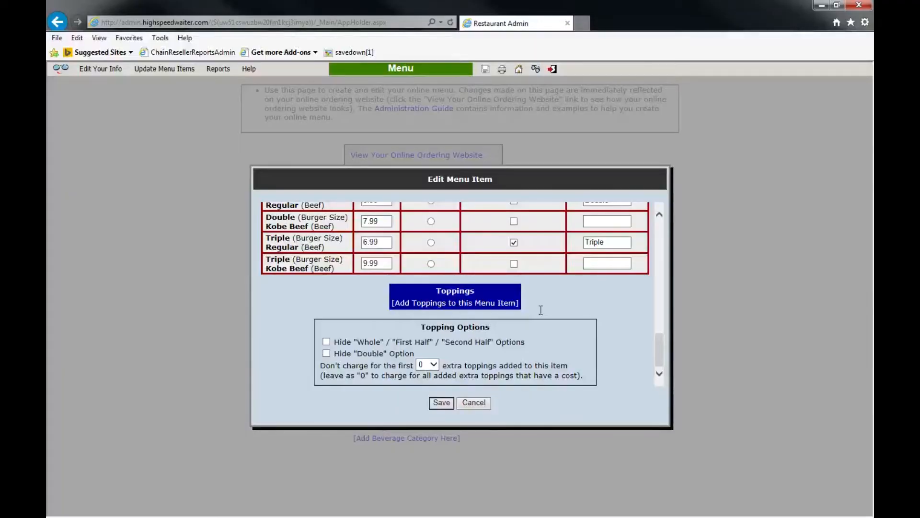
Step: Create a new 'Tomato' topping for the cheeseburger
{"action": "left_click", "coordinate": [494, 310]}
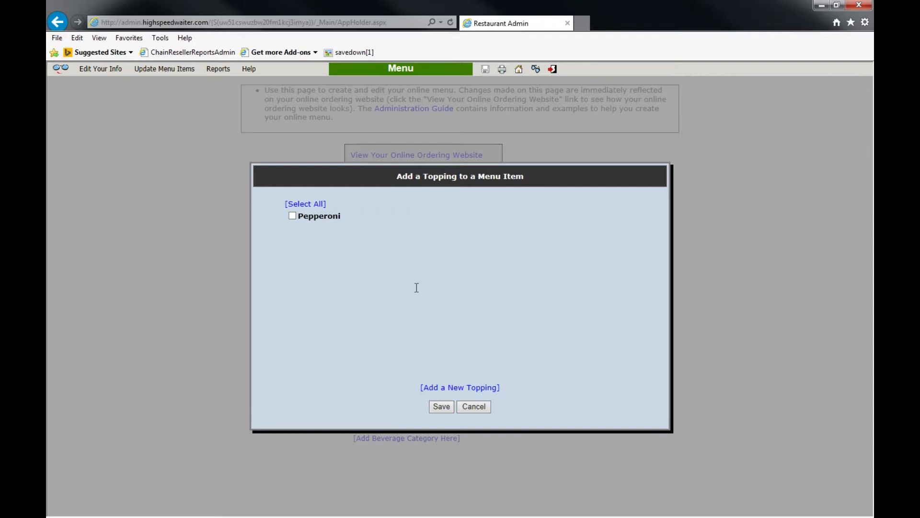
{"action": "left_click", "coordinate": [448, 389]}
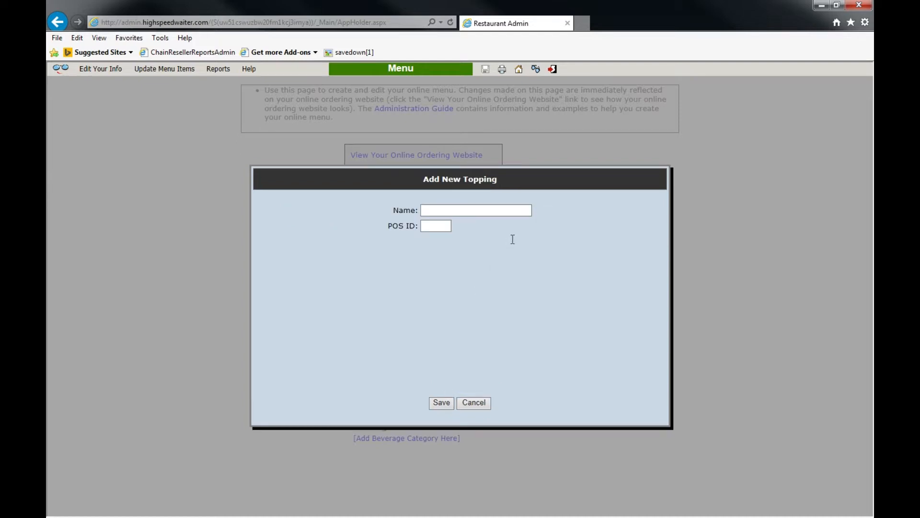
{"action": "left_click", "coordinate": [519, 212]}
{"action": "type", "text": "Tomato"}
{"action": "left_click", "coordinate": [443, 406]}
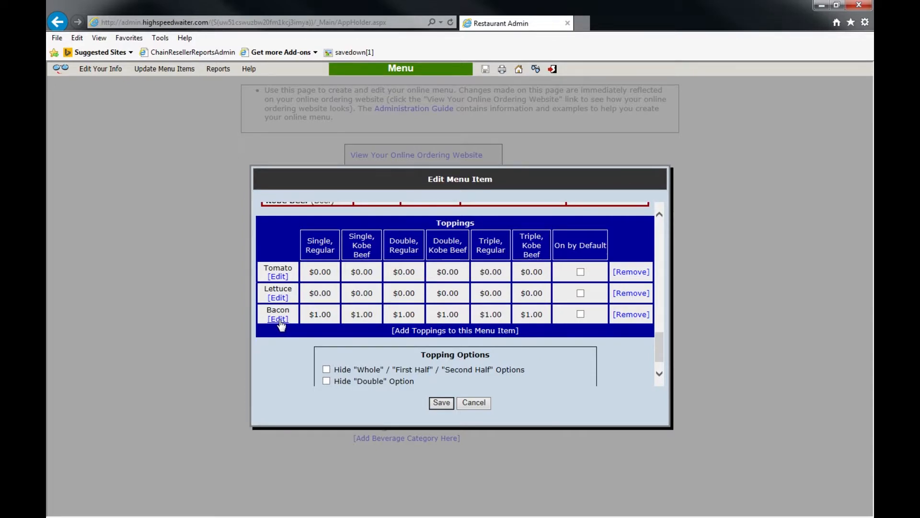
Step: Save the Bacon topping priced at $1.00 for every size and beef combination
{"action": "left_click", "coordinate": [279, 319]}
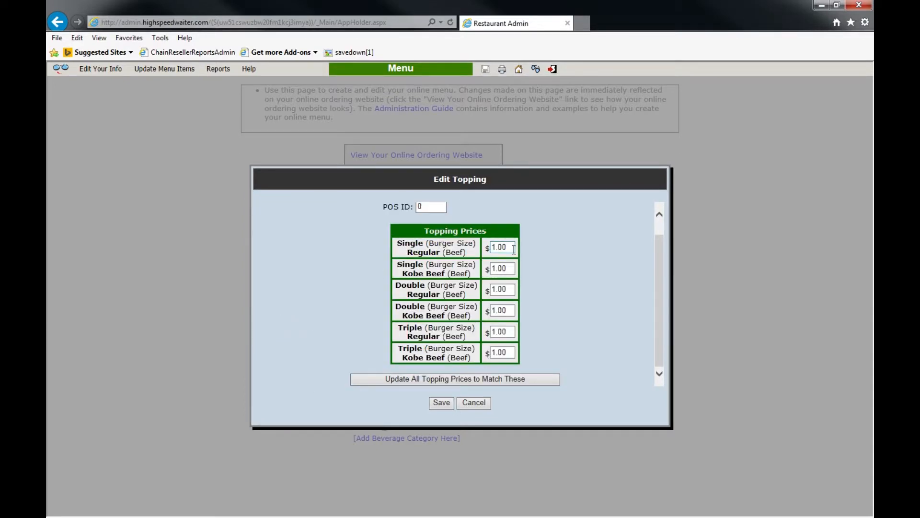
{"action": "left_click", "coordinate": [441, 402]}
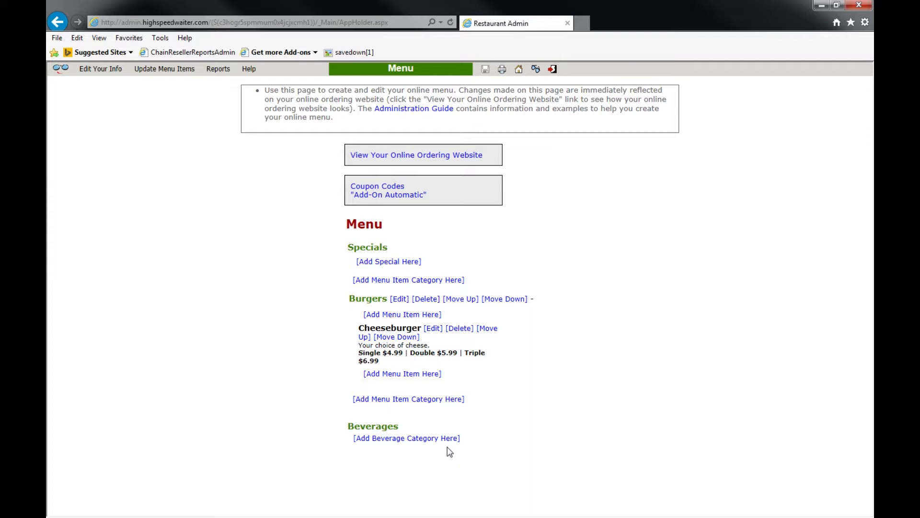
Step: Create the Can of Soda beverage category at $0.75 and add 'Soda' to it
{"action": "left_click", "coordinate": [436, 439]}
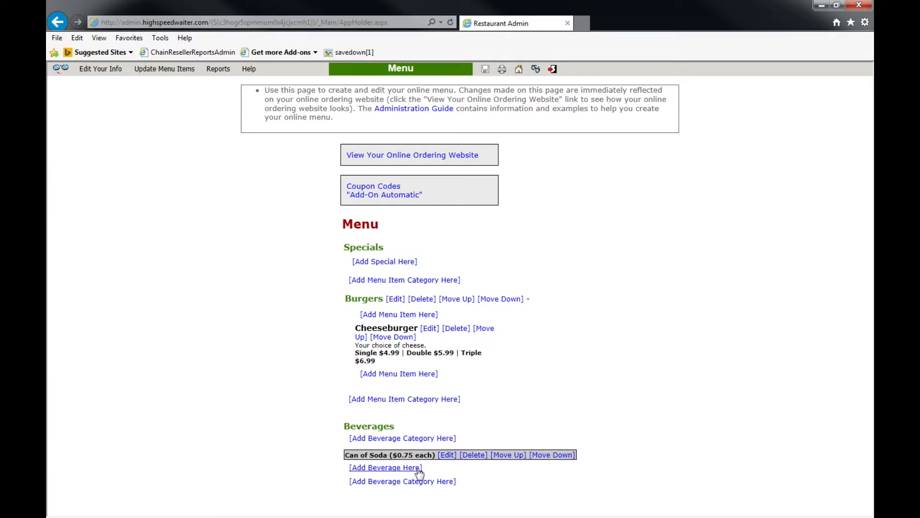
{"action": "left_click", "coordinate": [416, 468]}
{"action": "left_click", "coordinate": [468, 260]}
{"action": "type", "text": "Soda"}
{"action": "left_click", "coordinate": [439, 399]}
Step: Add 'Diet Soda' to Can of Soda, keeping Soda listed first after reordering
{"action": "scroll", "coordinate": [435, 489], "scroll_direction": "down", "scroll_amount": 1}
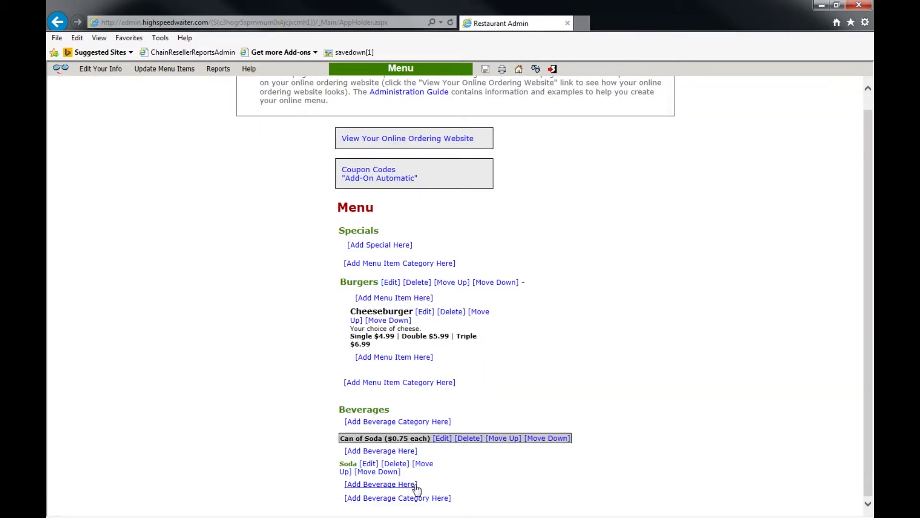
{"action": "left_click", "coordinate": [414, 484]}
{"action": "left_click", "coordinate": [440, 261]}
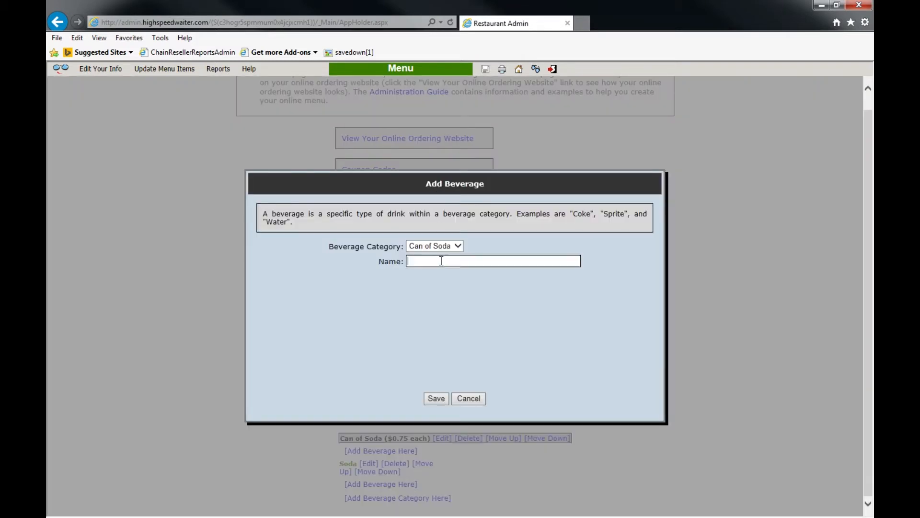
{"action": "type", "text": "Diet Soda"}
{"action": "left_click", "coordinate": [441, 399]}
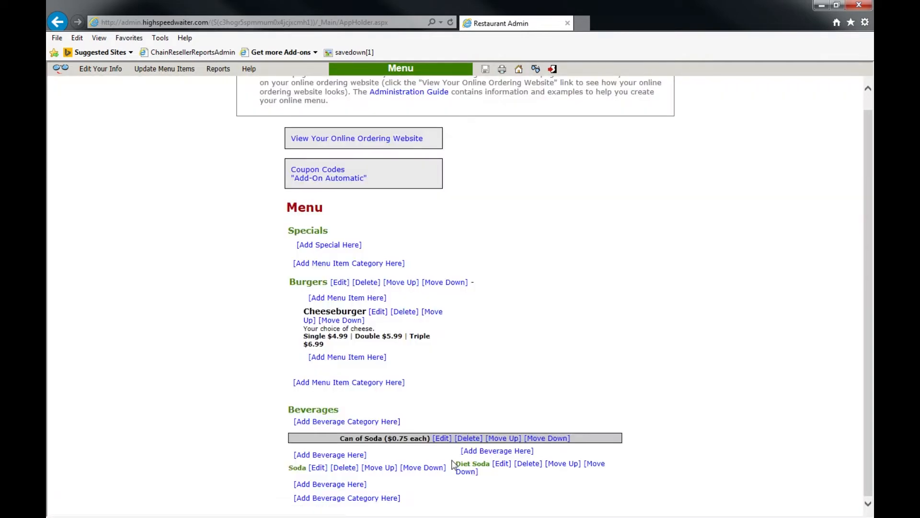
{"action": "left_click", "coordinate": [562, 463]}
{"action": "left_click", "coordinate": [562, 467]}
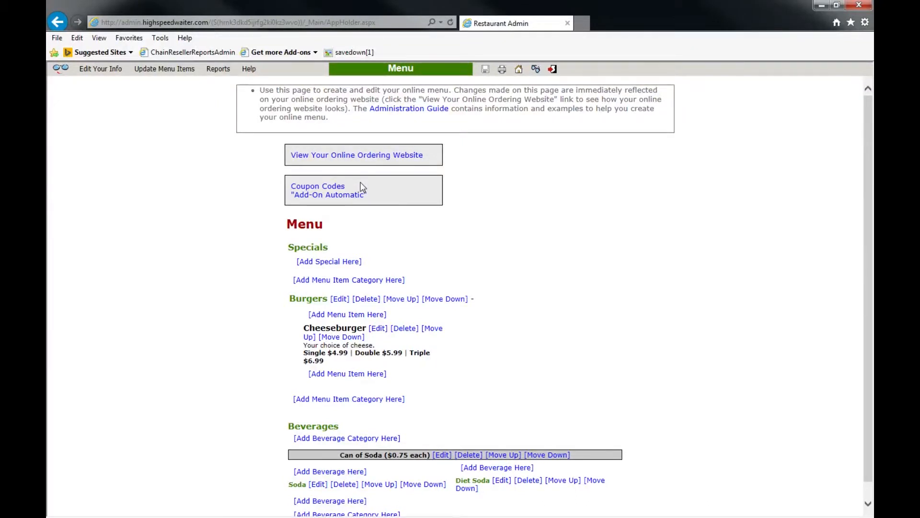
Step: Draft coupon 123 with a $10 minimum, not valid with other codes, requiring certain items
{"action": "left_click", "coordinate": [330, 189]}
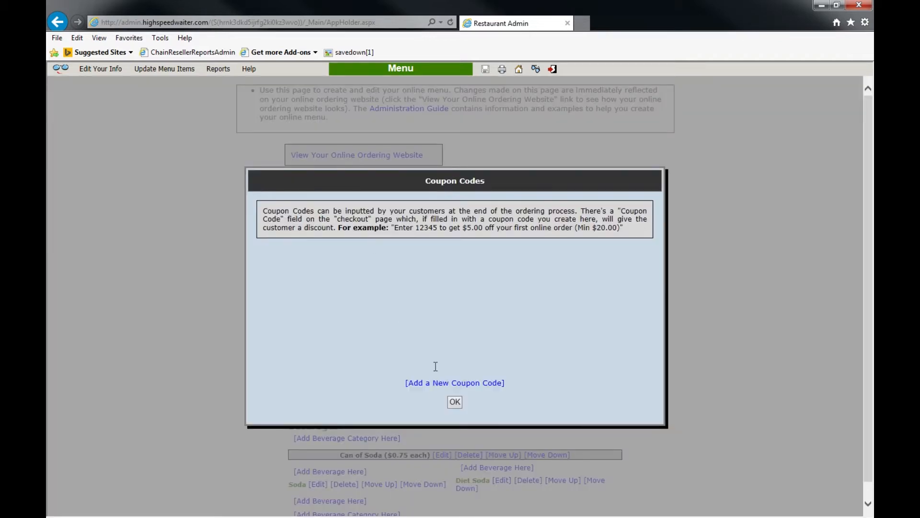
{"action": "left_click", "coordinate": [431, 384]}
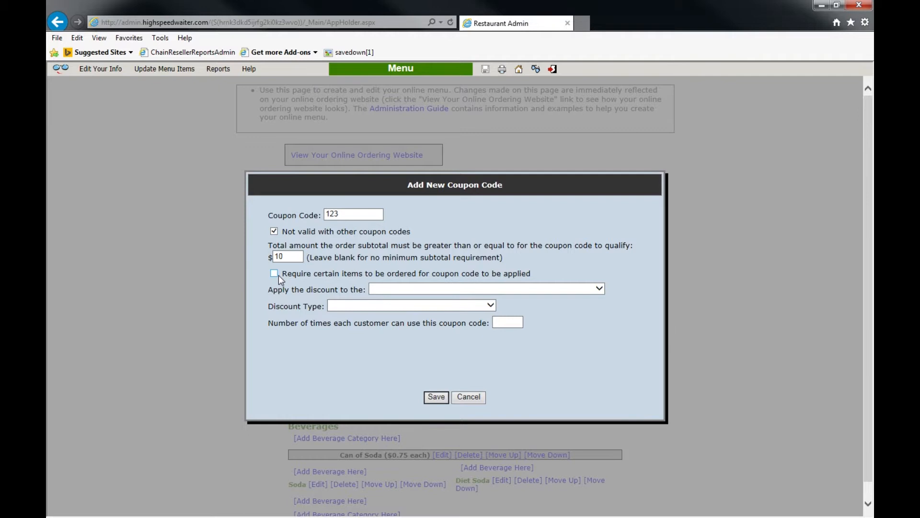
{"action": "left_click", "coordinate": [275, 274]}
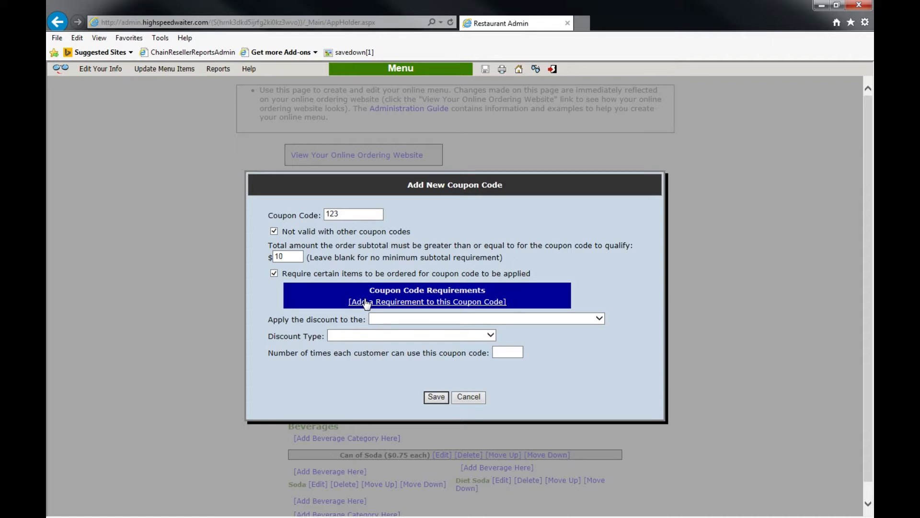
{"action": "left_click", "coordinate": [421, 302]}
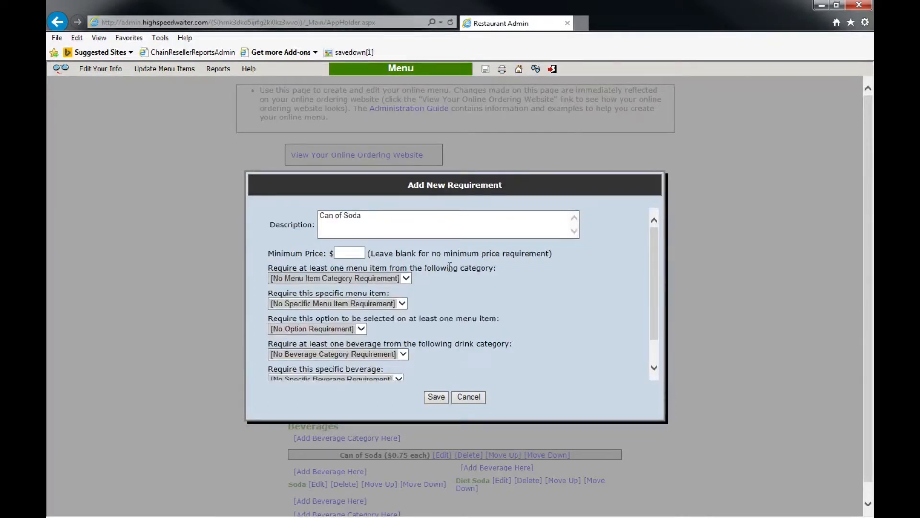
Step: Require a Can of Soda and give 100% off only the required items
{"action": "left_click", "coordinate": [434, 225]}
{"action": "left_click_drag", "start_coordinate": [651, 274], "coordinate": [654, 298]}
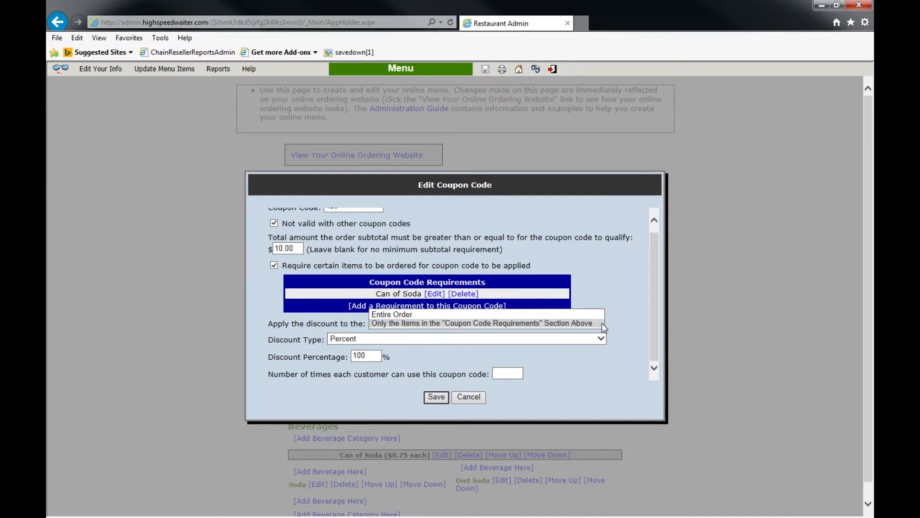
{"action": "left_click", "coordinate": [603, 323]}
{"action": "left_click", "coordinate": [602, 339]}
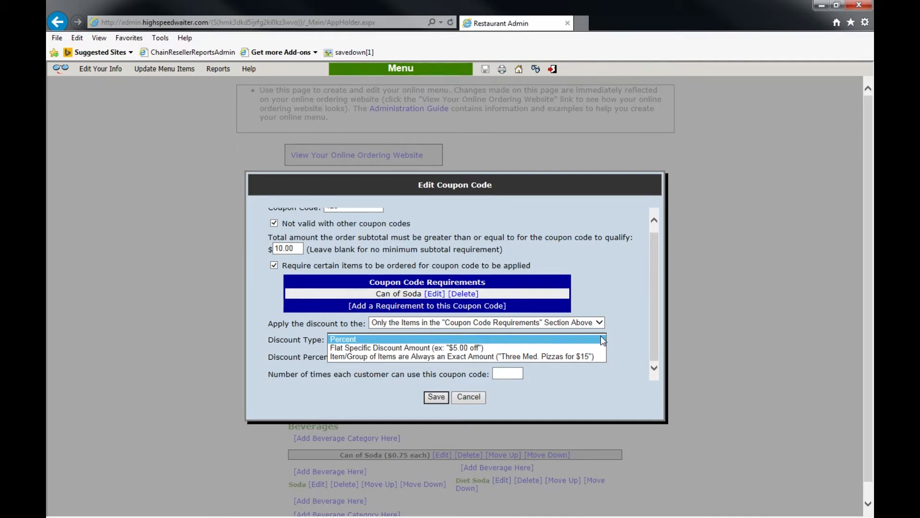
{"action": "left_click", "coordinate": [600, 336]}
{"action": "left_click", "coordinate": [517, 372]}
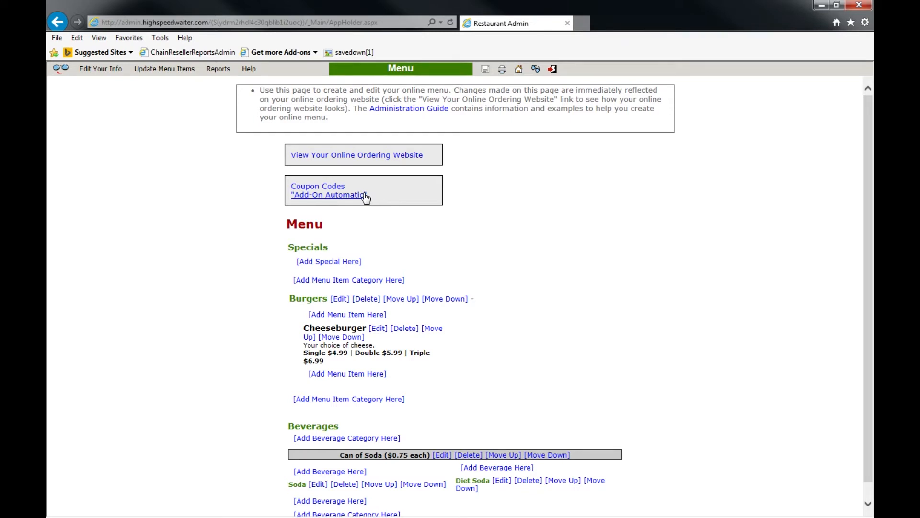
Step: Create an add-on offering the Cheeseburger menu item at a 50% Percent discount
{"action": "left_click", "coordinate": [364, 195]}
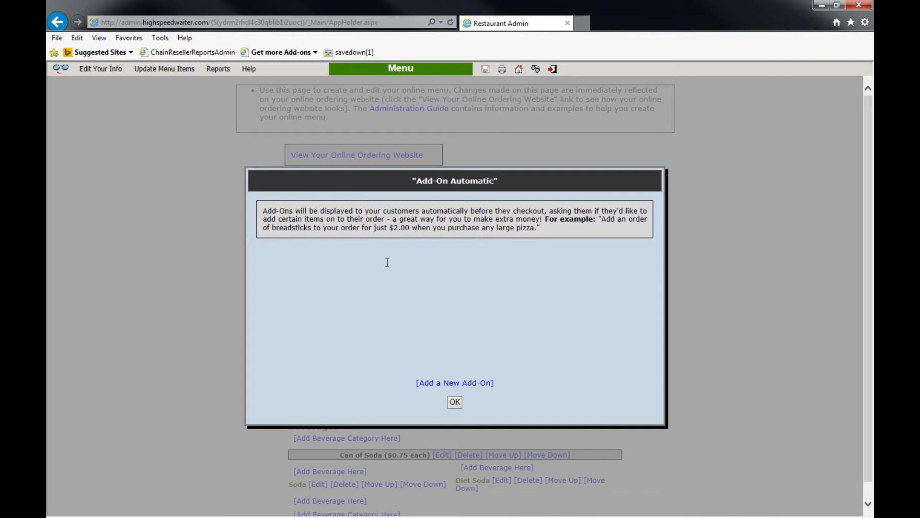
{"action": "left_click", "coordinate": [446, 384]}
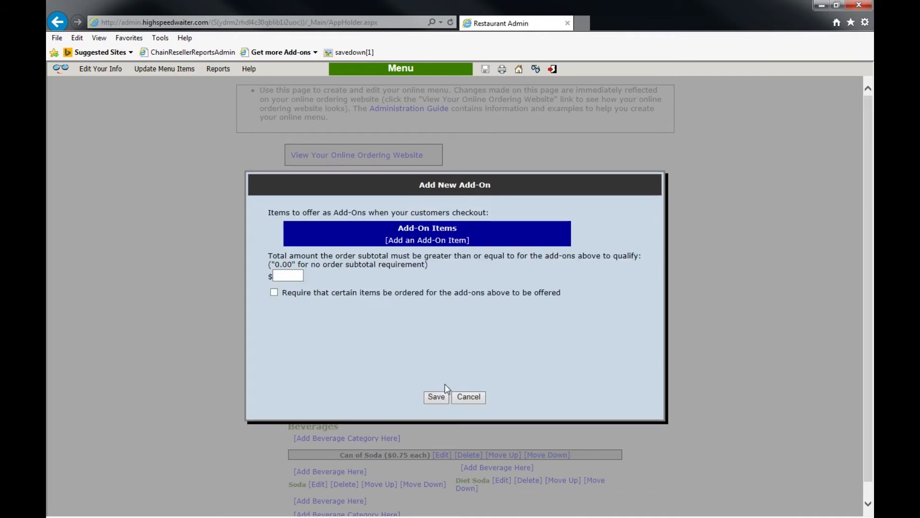
{"action": "left_click", "coordinate": [415, 246]}
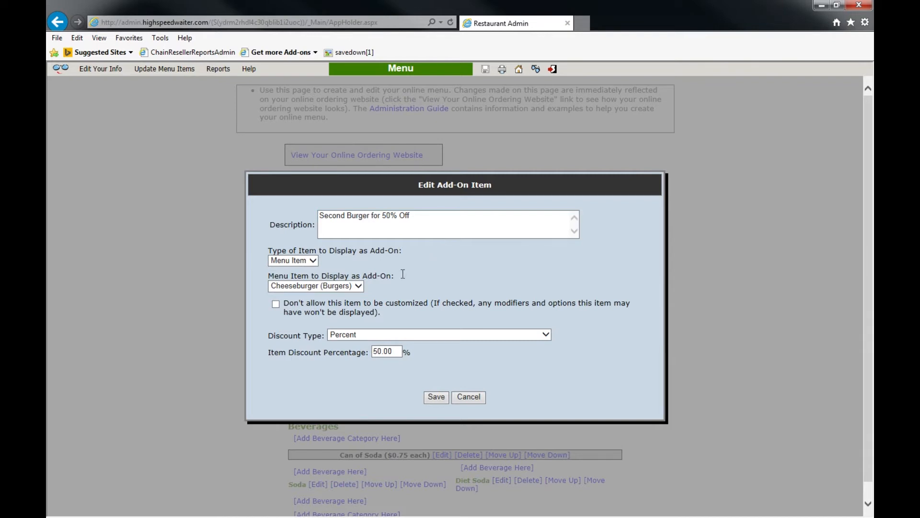
{"action": "left_click", "coordinate": [307, 260]}
{"action": "left_click", "coordinate": [341, 261]}
{"action": "left_click", "coordinate": [341, 287]}
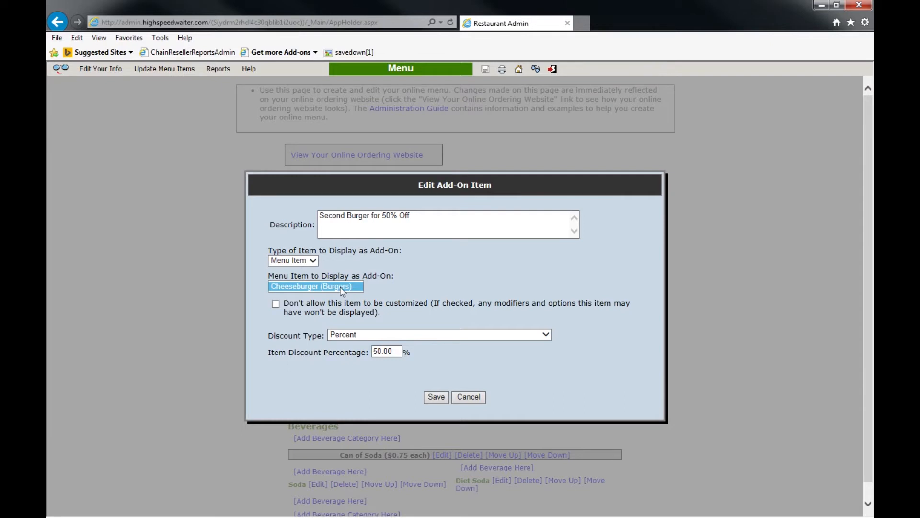
{"action": "left_click", "coordinate": [343, 289]}
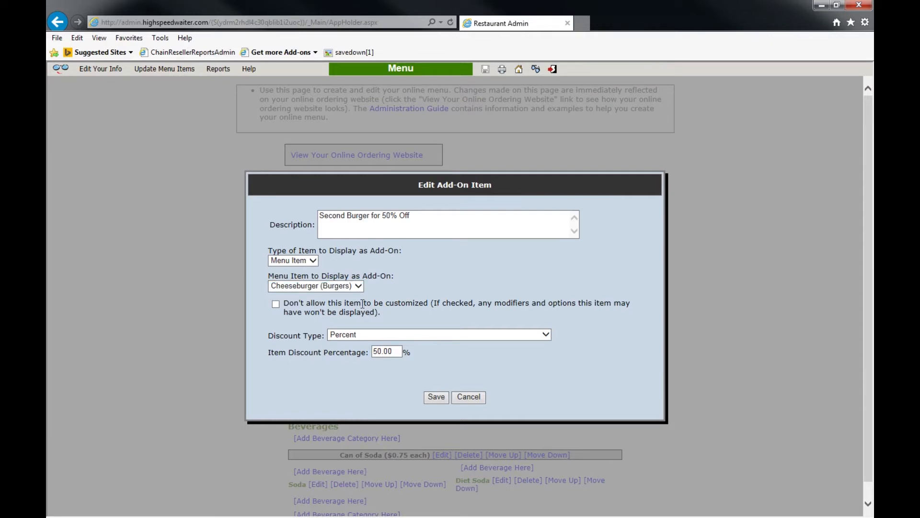
{"action": "left_click", "coordinate": [545, 334]}
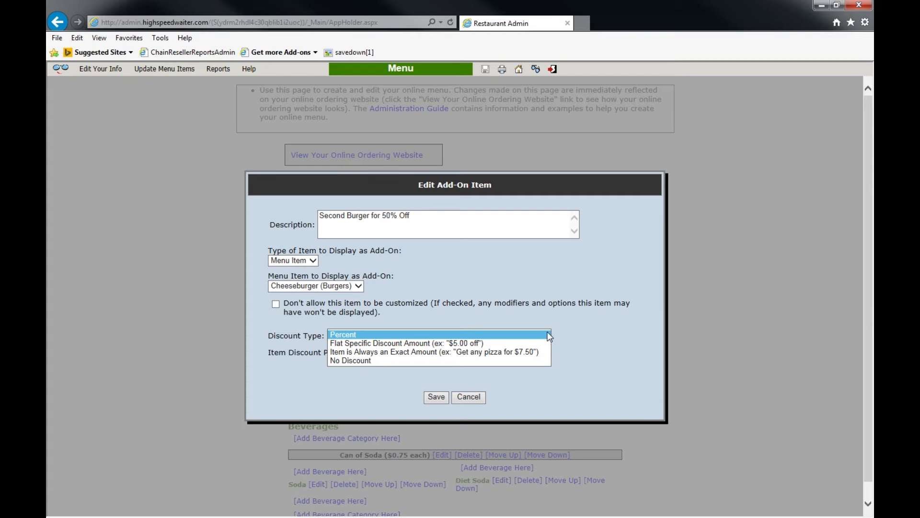
{"action": "left_click", "coordinate": [549, 335]}
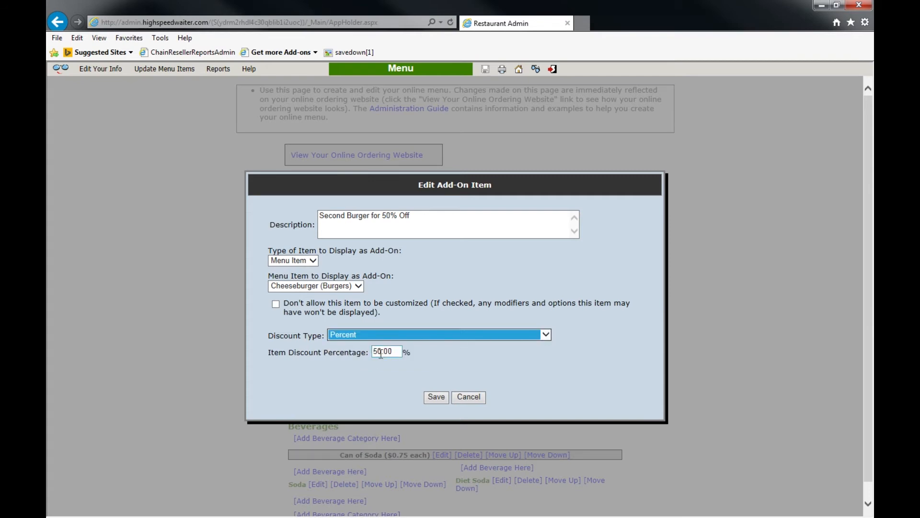
{"action": "left_click", "coordinate": [433, 399]}
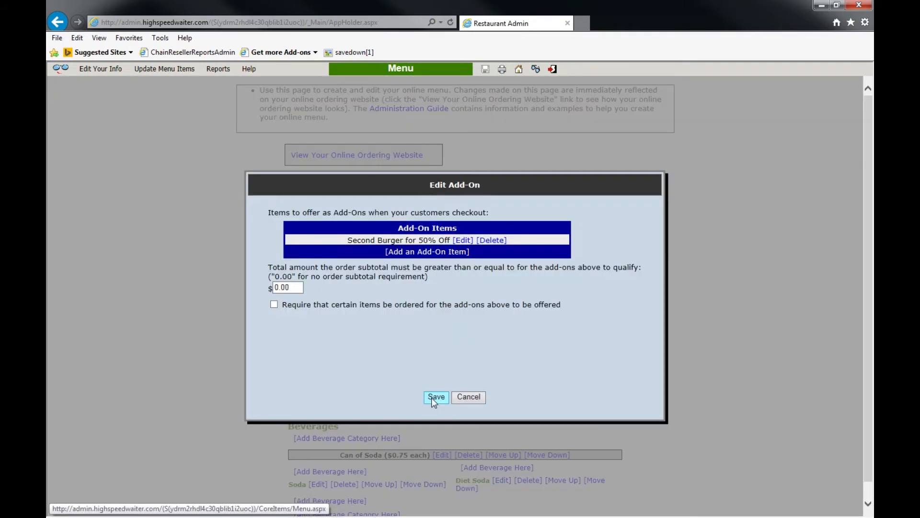
Step: Make the add-on require an item from the Burgers category in the order
{"action": "left_click", "coordinate": [273, 304]}
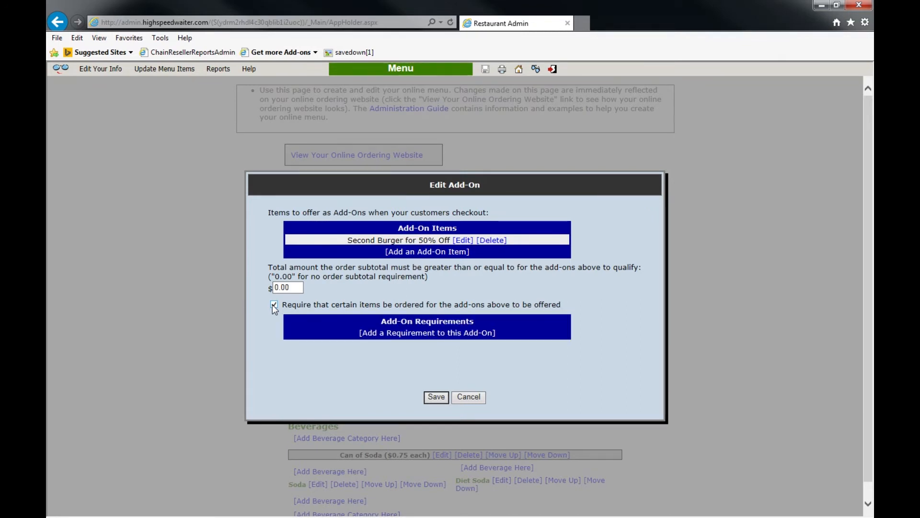
{"action": "left_click", "coordinate": [382, 334]}
{"action": "scroll", "coordinate": [651, 269], "scroll_direction": "down", "scroll_amount": 2}
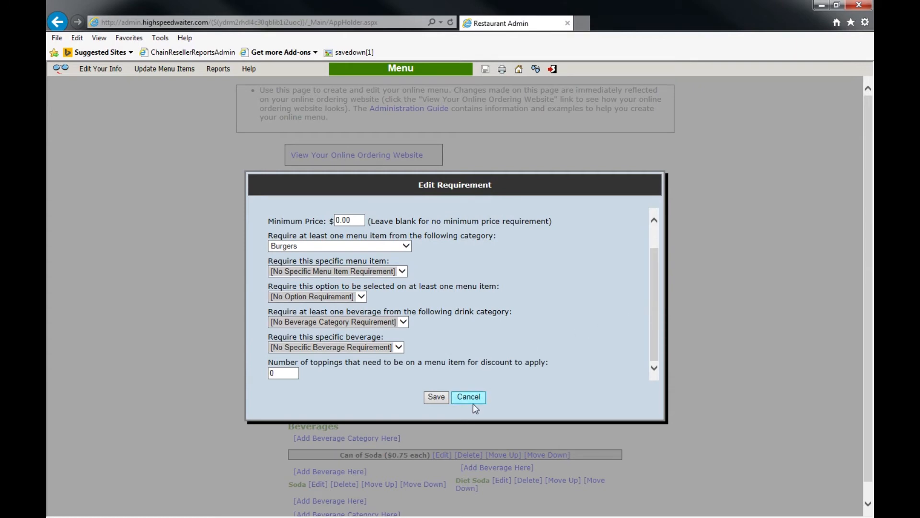
{"action": "left_click", "coordinate": [438, 398]}
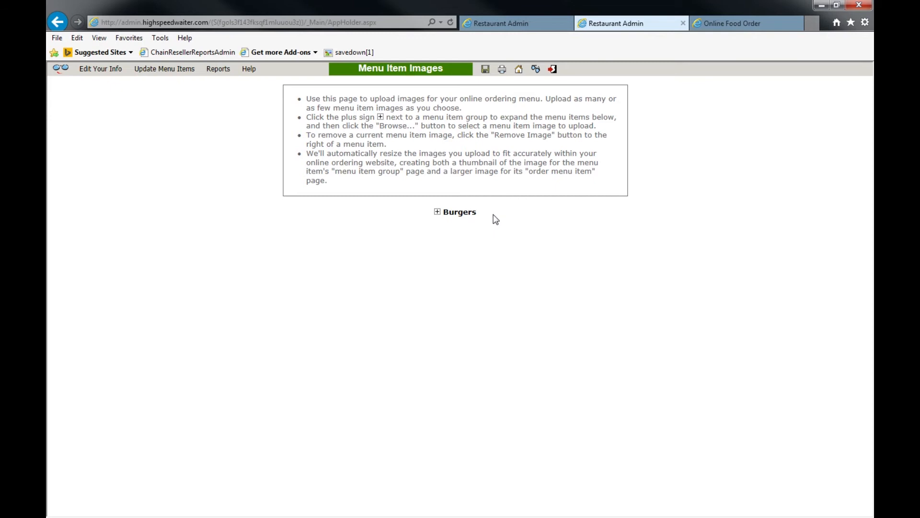
Step: Switch to the live online menu and preview the Cheeseburger's camera-icon photo
{"action": "key", "text": "ctrl+Tab"}
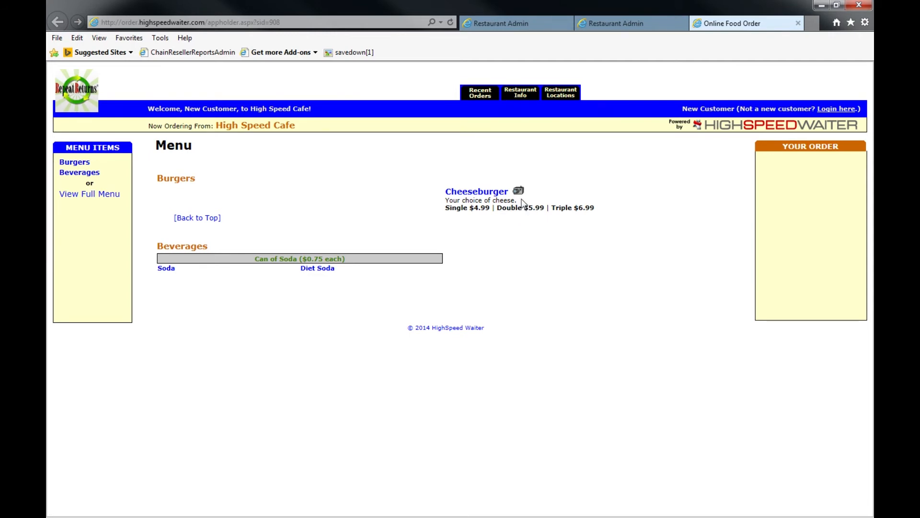
{"action": "mouse_move", "coordinate": [521, 195]}
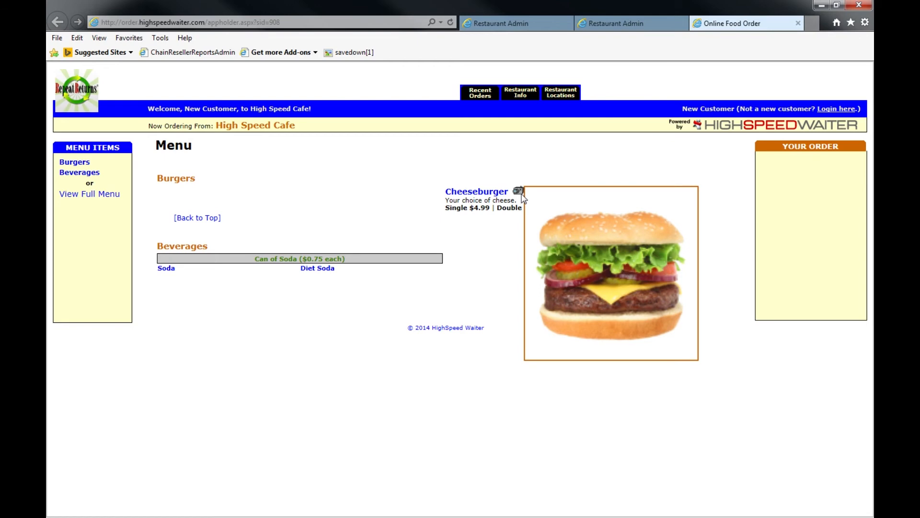
Step: Enable and save Show Images in Menu, then go to Menu Item Images
{"action": "key", "text": "ctrl+Tab"}
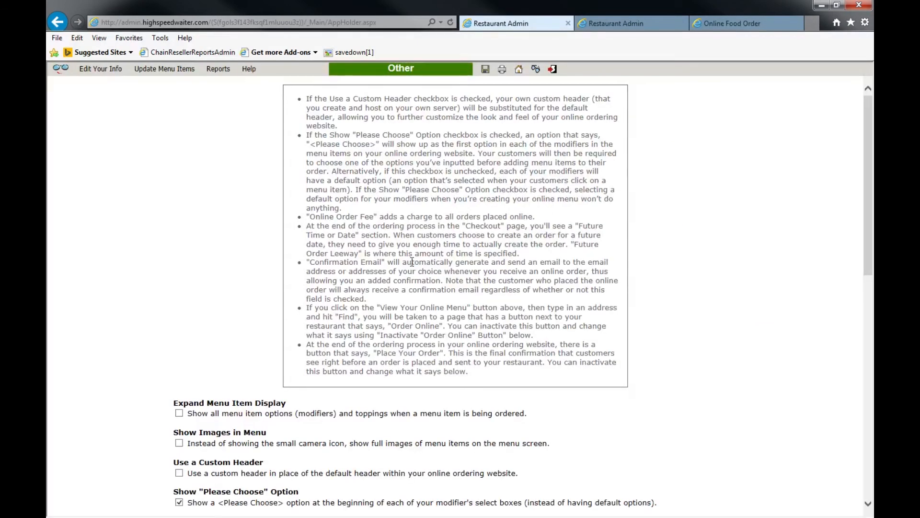
{"action": "left_click", "coordinate": [179, 443]}
{"action": "left_click", "coordinate": [485, 70]}
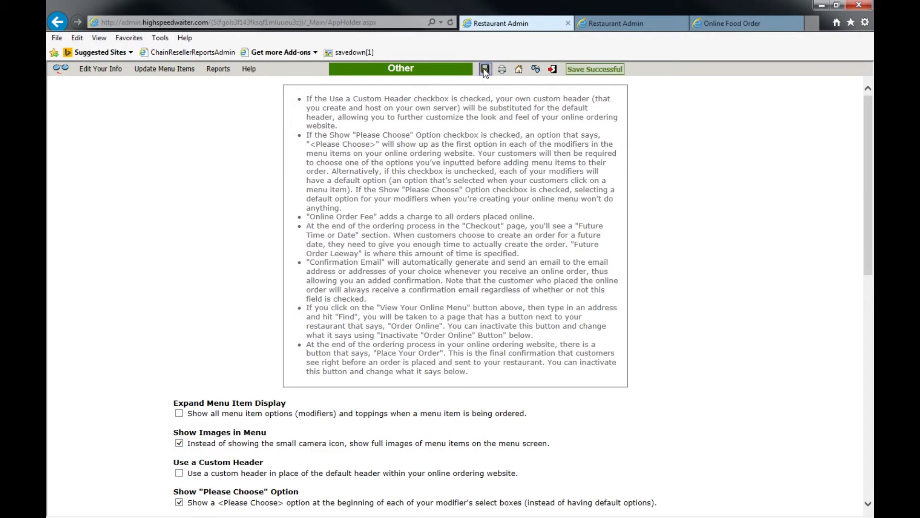
{"action": "left_click", "coordinate": [541, 70]}
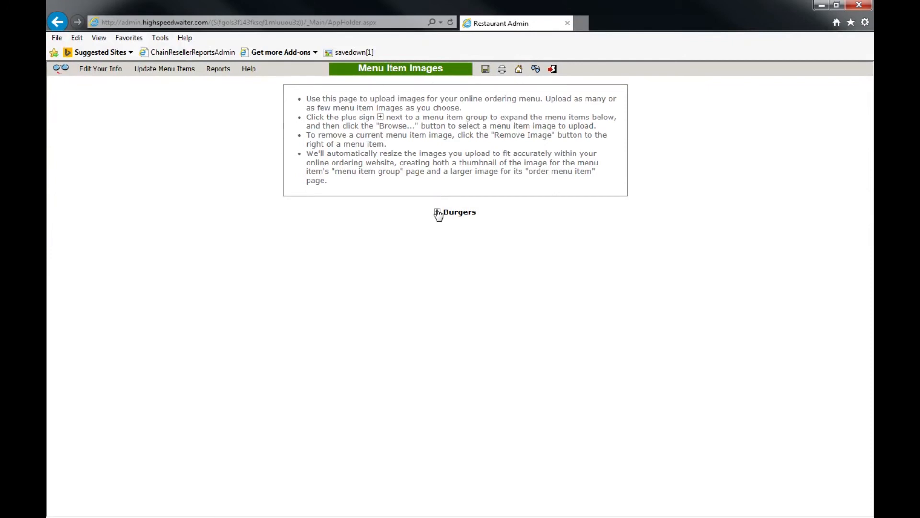
Step: Upload the Cheeseburger JPEG as the Cheeseburger's image under Burgers and save it
{"action": "left_click", "coordinate": [437, 212]}
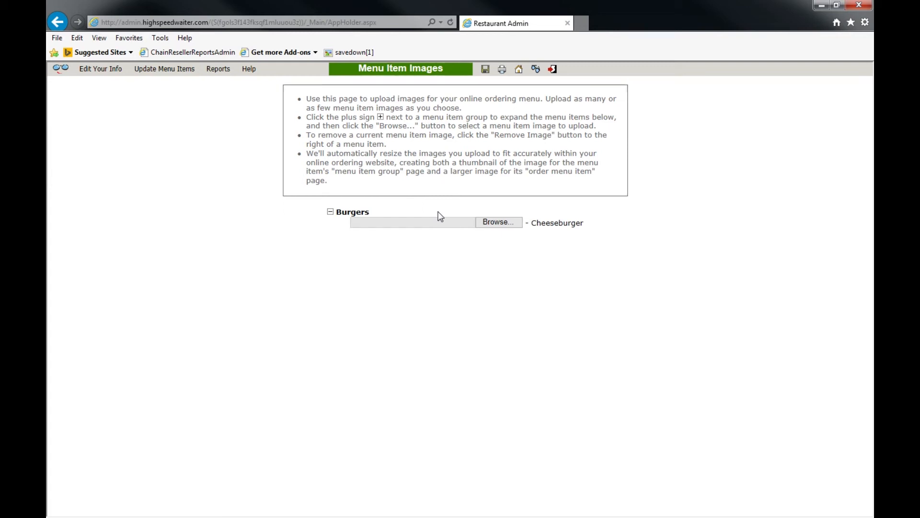
{"action": "left_click", "coordinate": [491, 225]}
{"action": "left_click", "coordinate": [195, 85]}
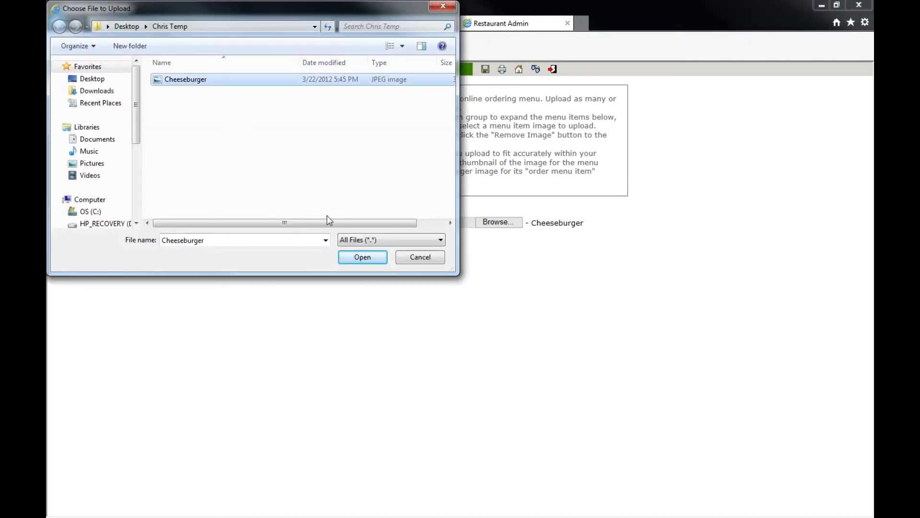
{"action": "left_click", "coordinate": [354, 256]}
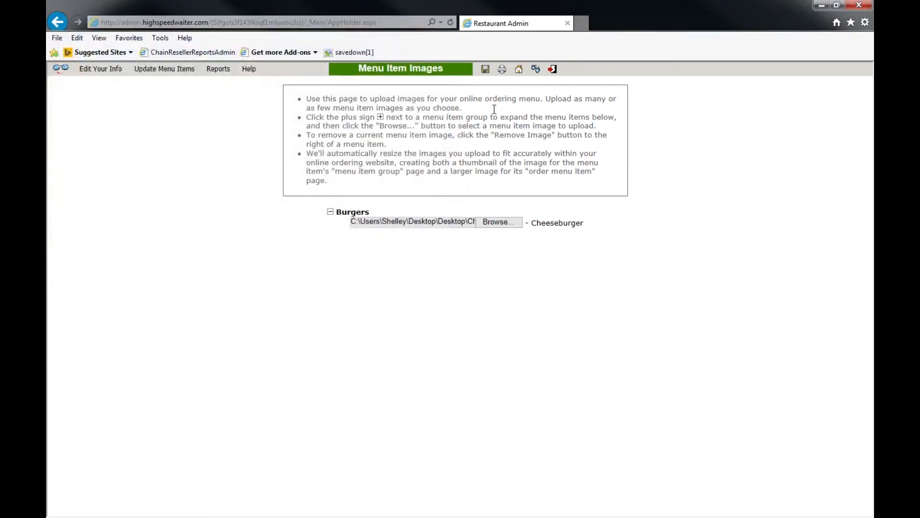
{"action": "left_click", "coordinate": [485, 69]}
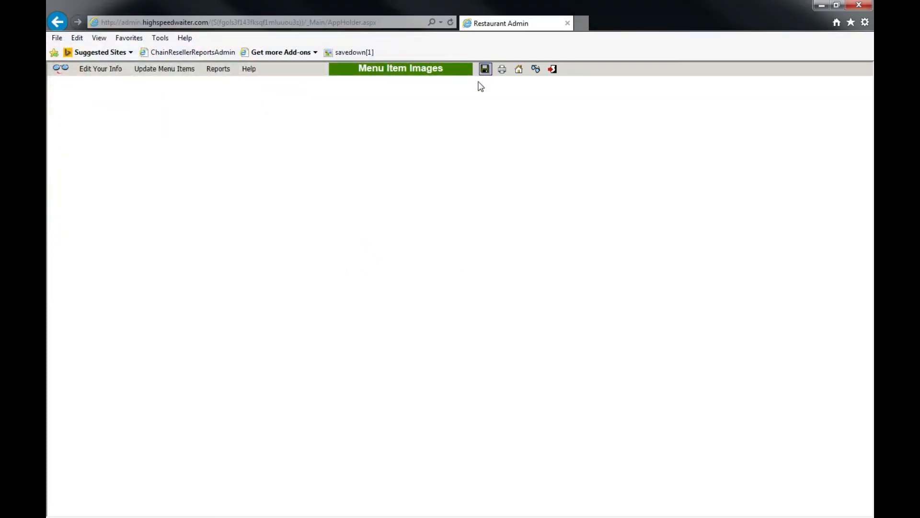
{"action": "left_click", "coordinate": [438, 212]}
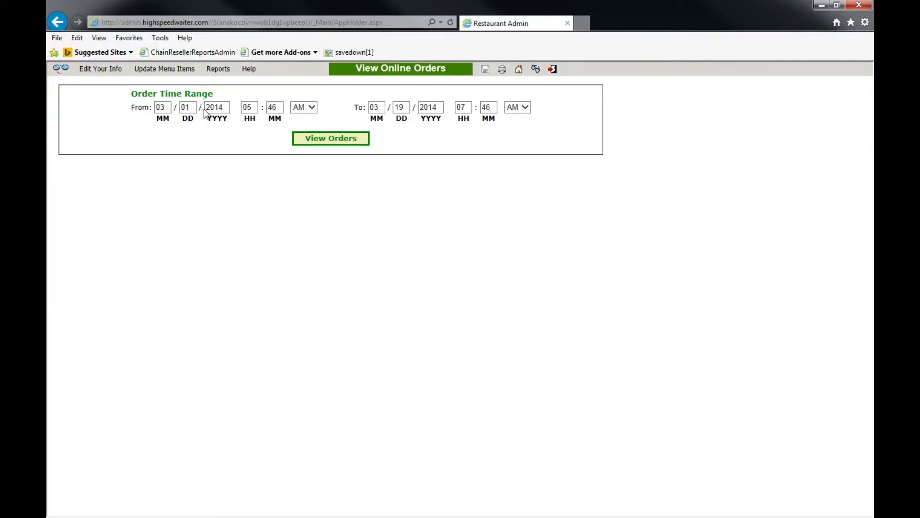
Step: List online orders for March 1–19, 2014 and view the second order's details
{"action": "left_click", "coordinate": [308, 139]}
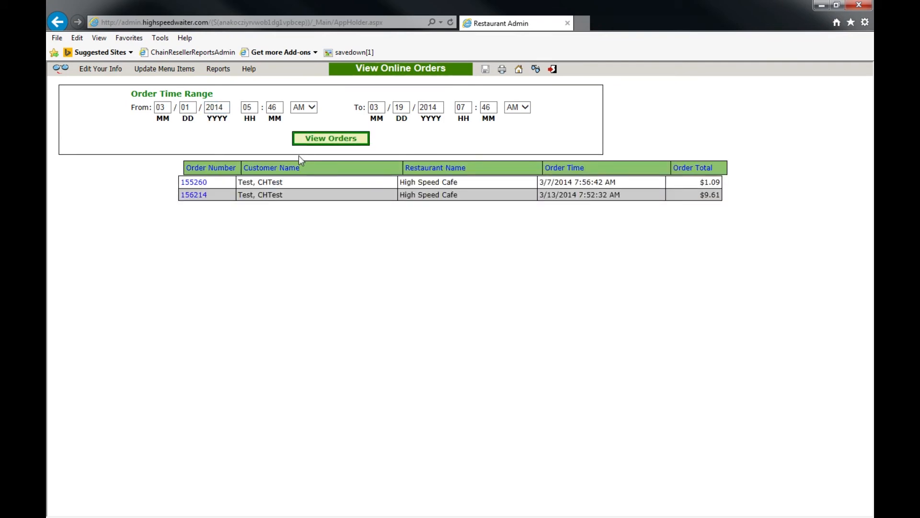
{"action": "left_click", "coordinate": [203, 196]}
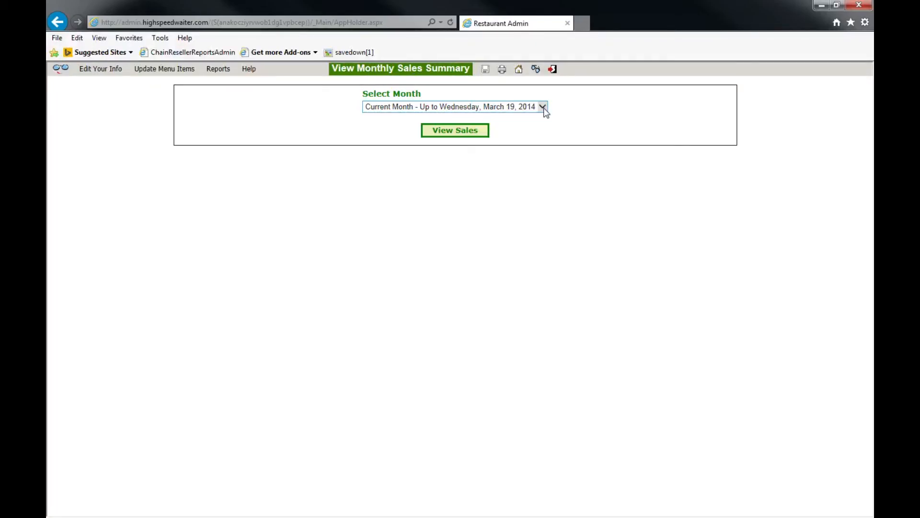
Step: Show the Current Month's sales in the Monthly Sales Summary
{"action": "left_click", "coordinate": [543, 107]}
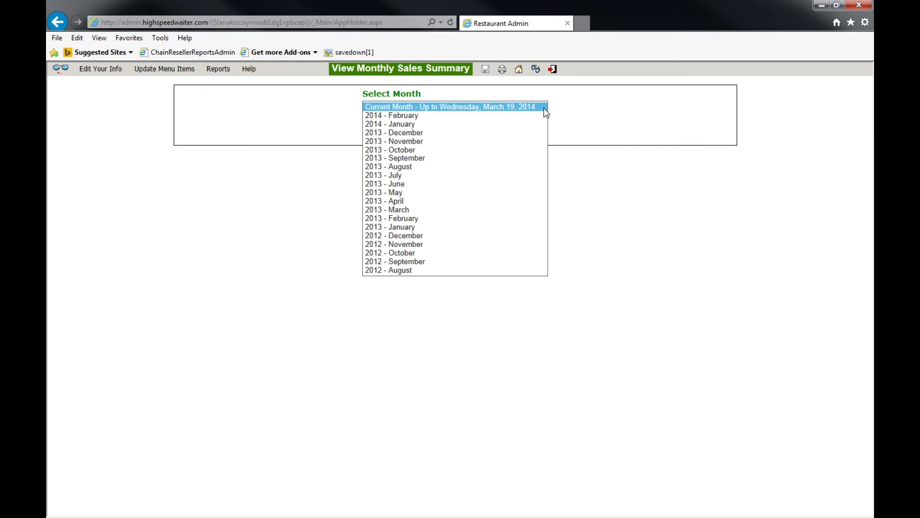
{"action": "left_click", "coordinate": [547, 108]}
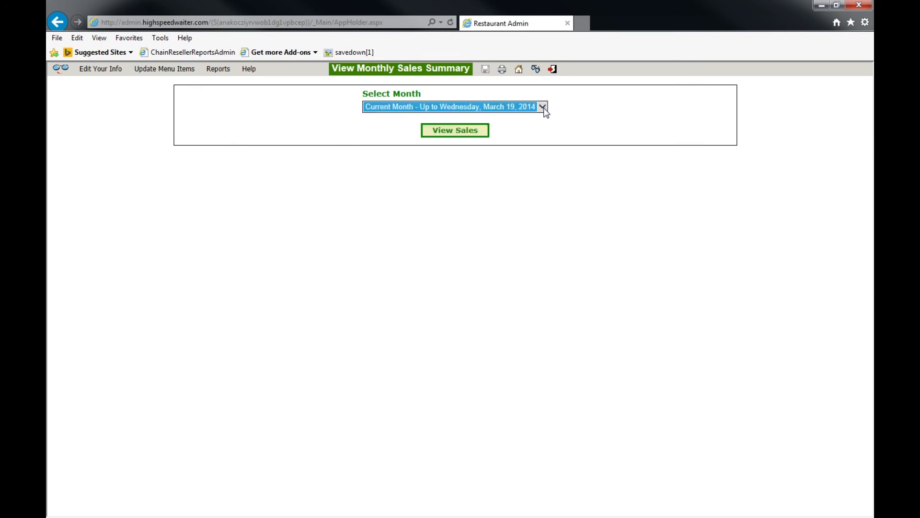
{"action": "left_click", "coordinate": [473, 138]}
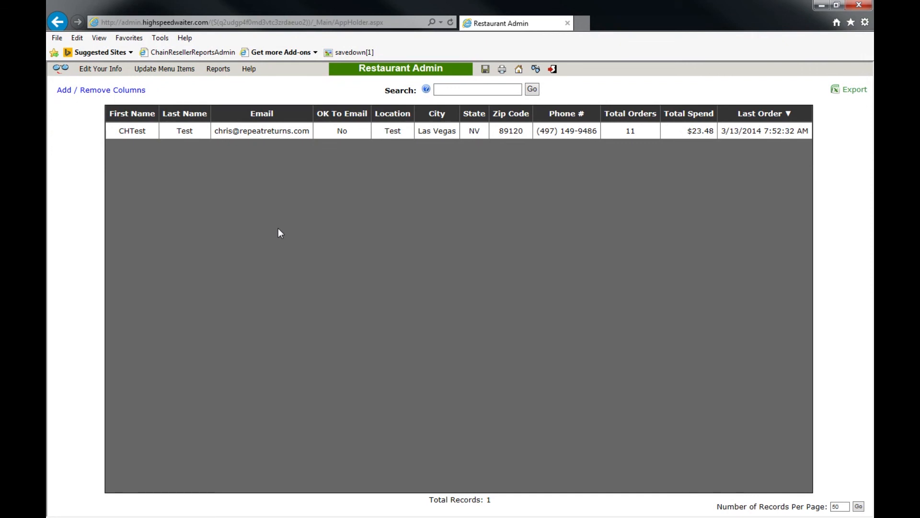
Step: Add the Address Line 1 column to the customer table
{"action": "left_click", "coordinate": [109, 91]}
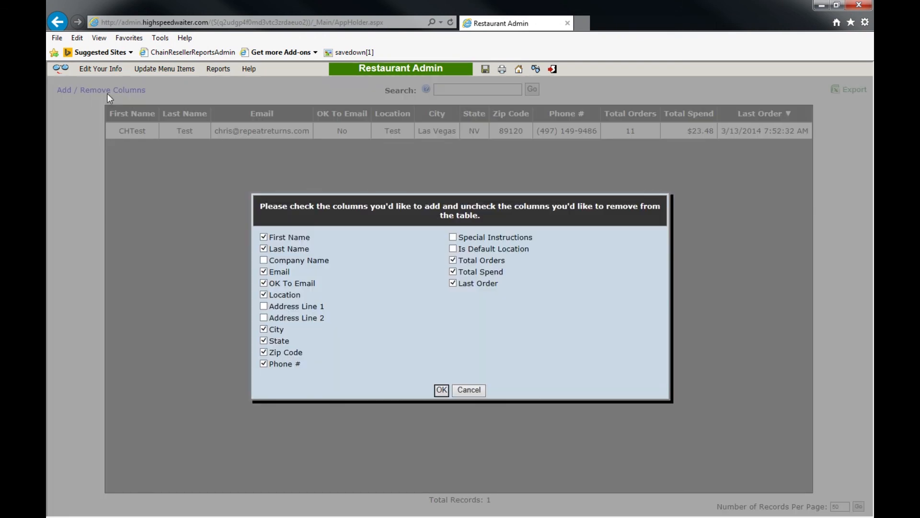
{"action": "left_click", "coordinate": [264, 306]}
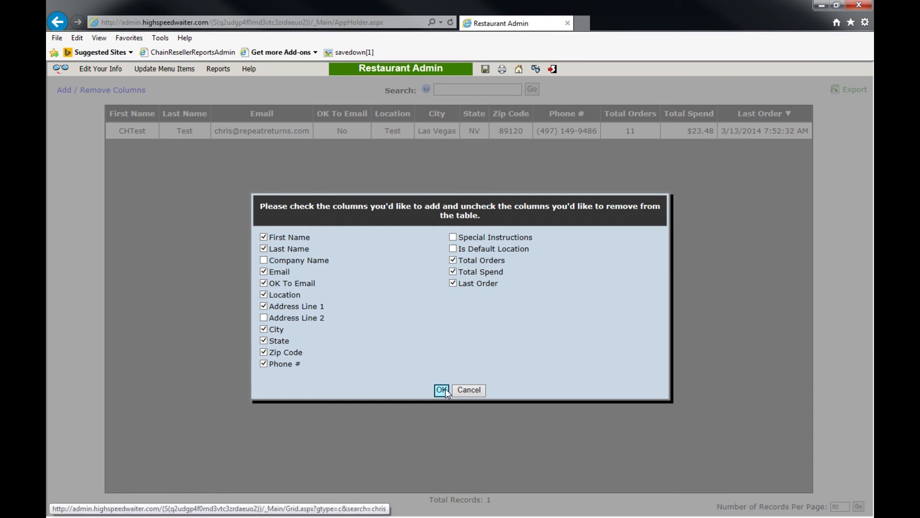
{"action": "left_click", "coordinate": [442, 390]}
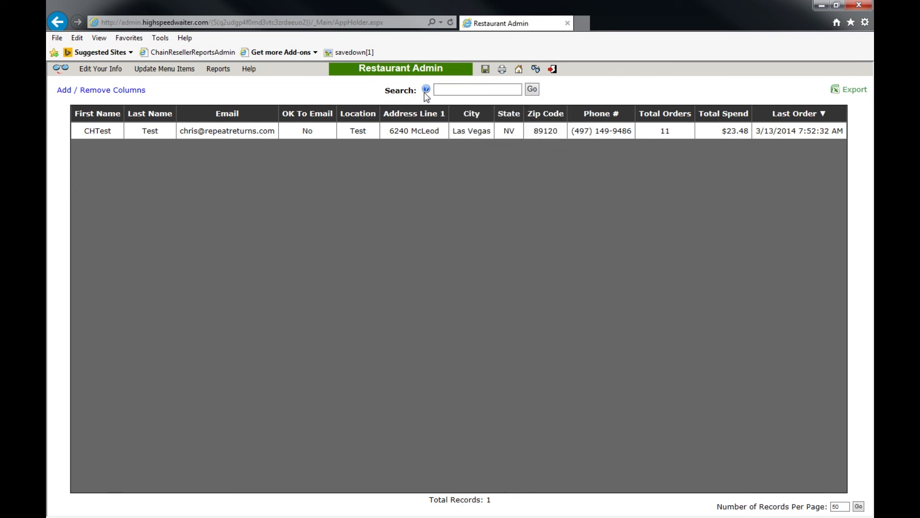
{"action": "mouse_move", "coordinate": [426, 97]}
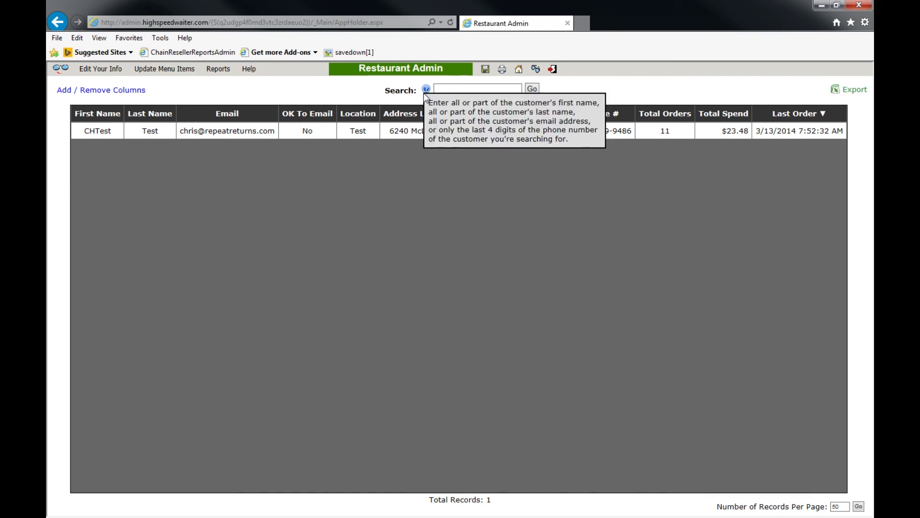